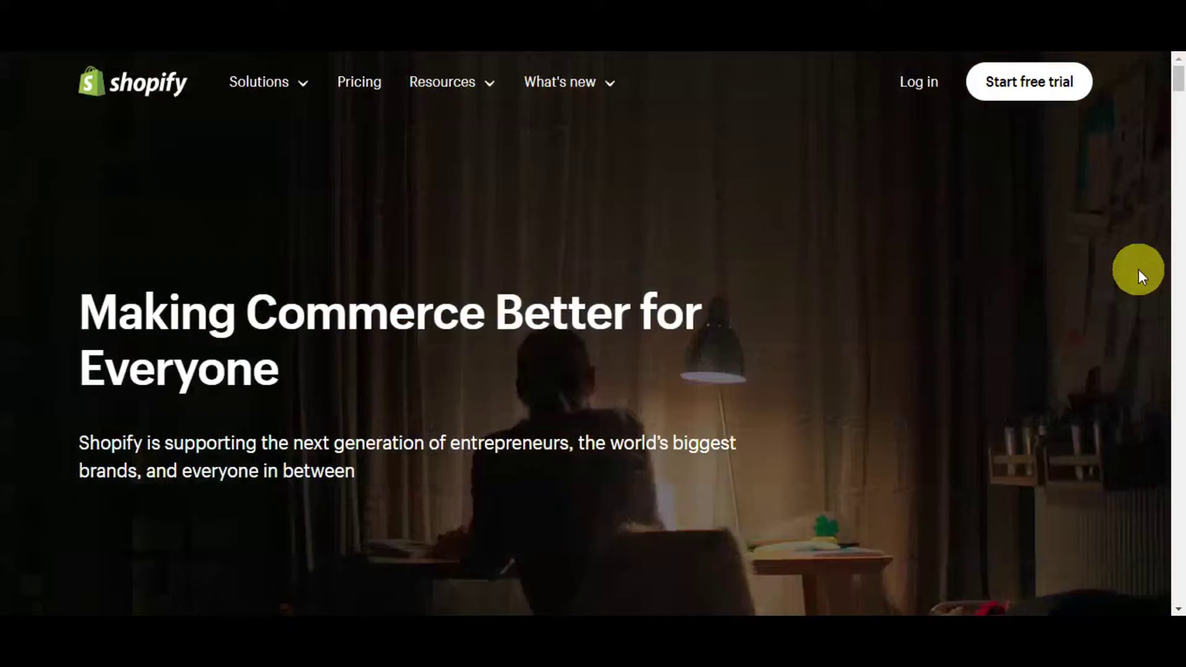
Read through the Shopify page and start signing up for a free trial store
{"action": "scroll", "coordinate": [1139, 269], "scroll_direction": "down", "scroll_amount": 2}
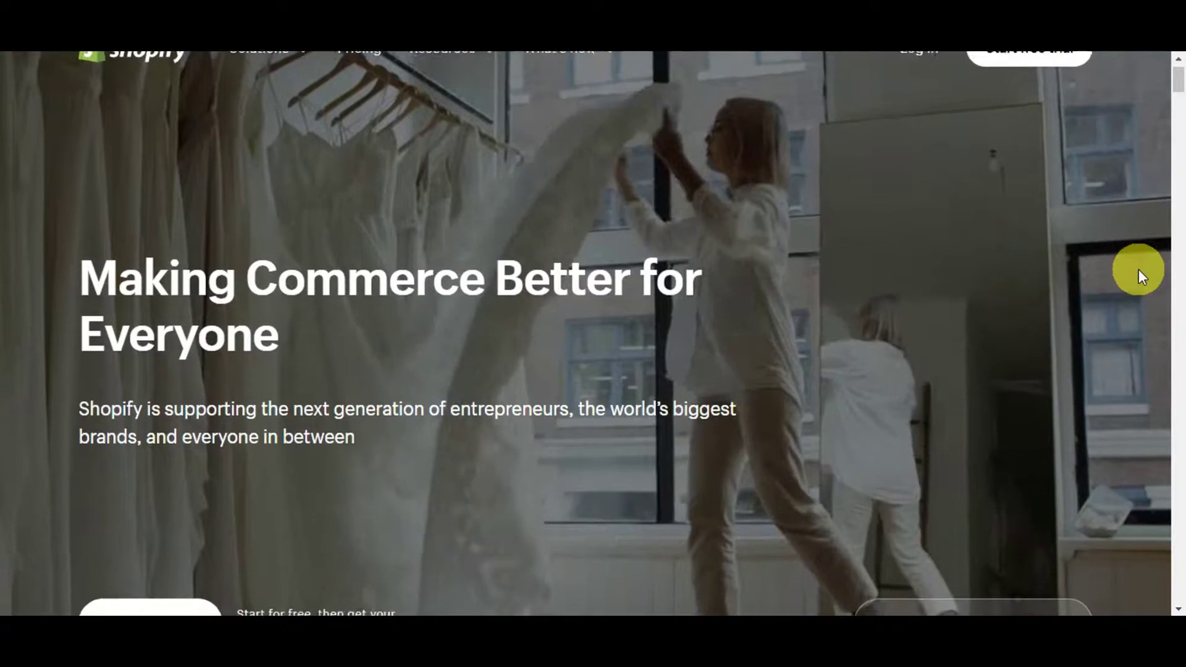
{"action": "scroll", "coordinate": [1139, 270], "scroll_direction": "down", "scroll_amount": 2}
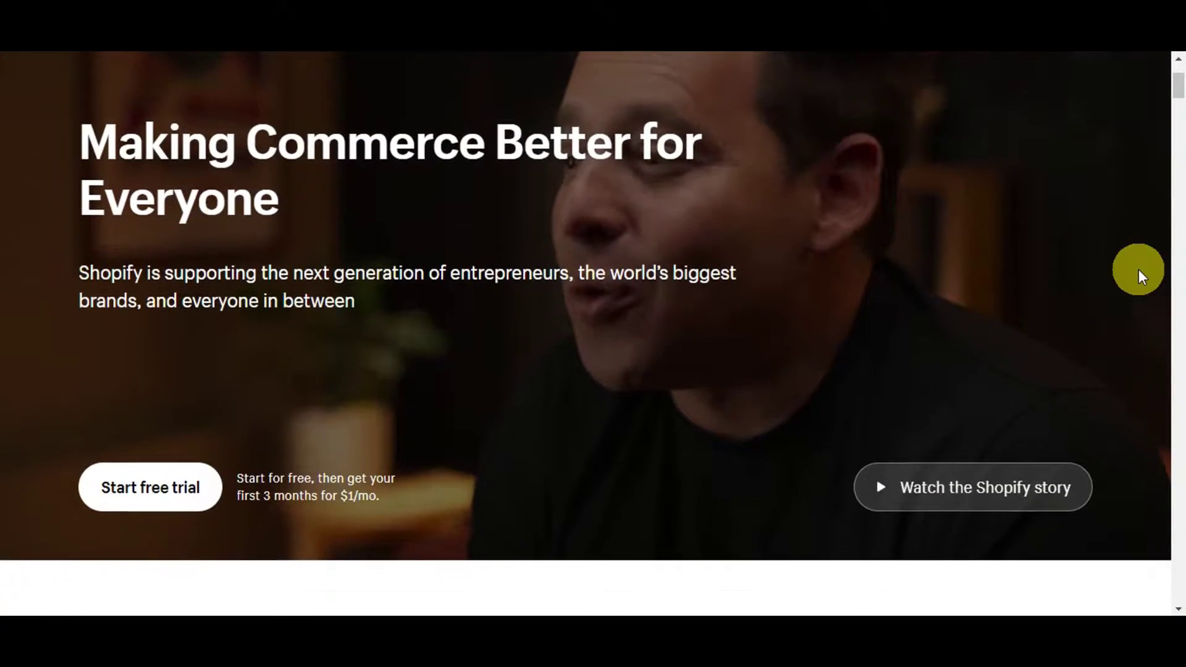
{"action": "scroll", "coordinate": [1139, 269], "scroll_direction": "down", "scroll_amount": 1}
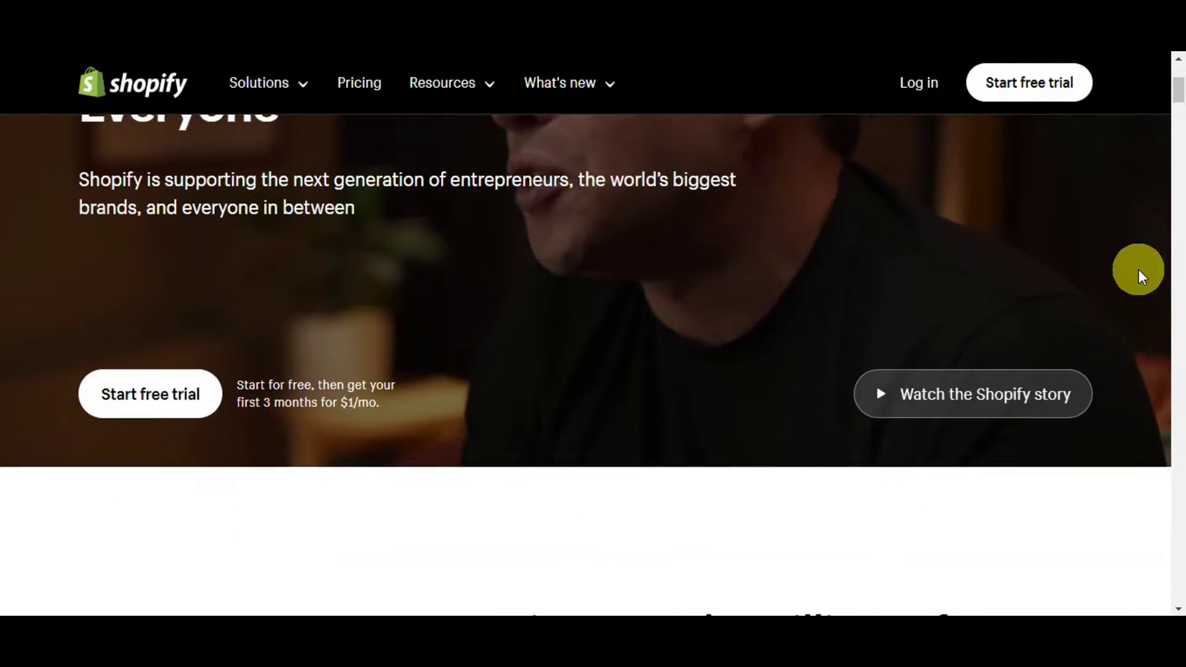
{"action": "scroll", "coordinate": [1139, 270], "scroll_direction": "down", "scroll_amount": 1}
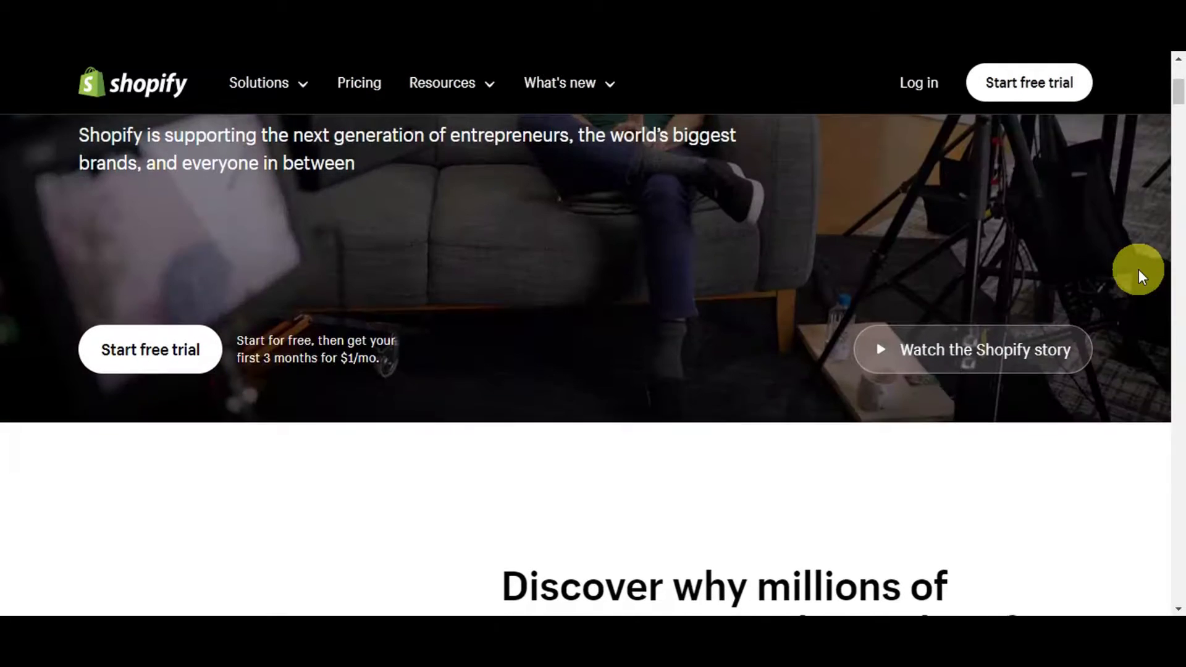
{"action": "scroll", "coordinate": [1139, 269], "scroll_direction": "down", "scroll_amount": 1}
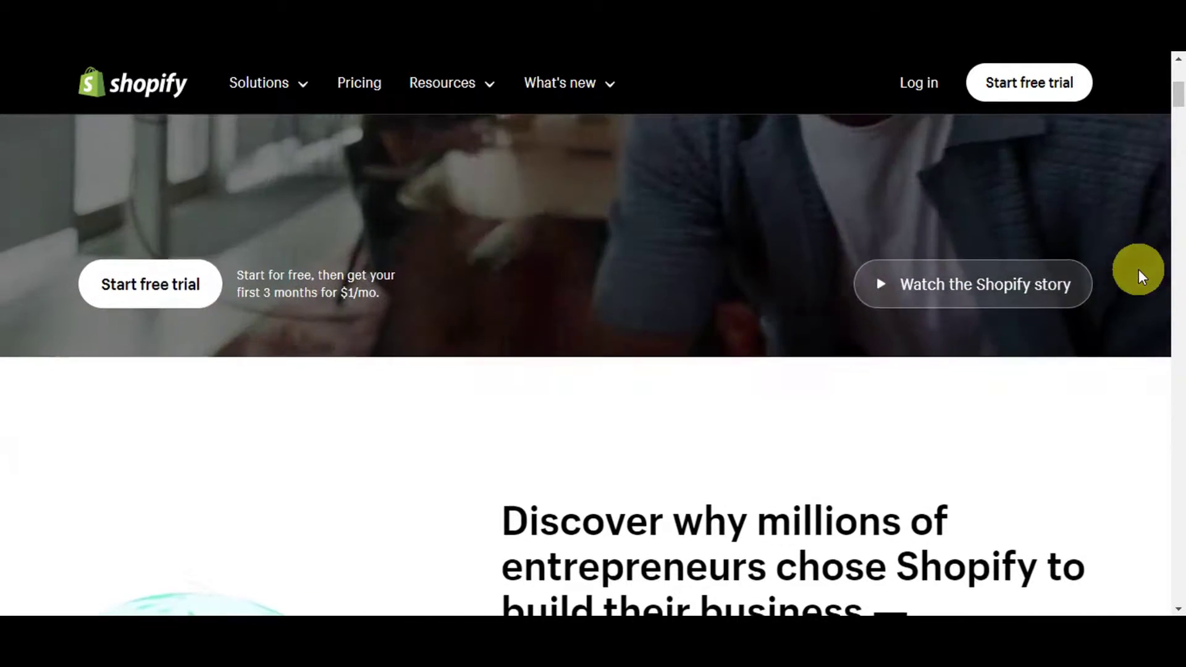
{"action": "scroll", "coordinate": [1139, 270], "scroll_direction": "down", "scroll_amount": 1}
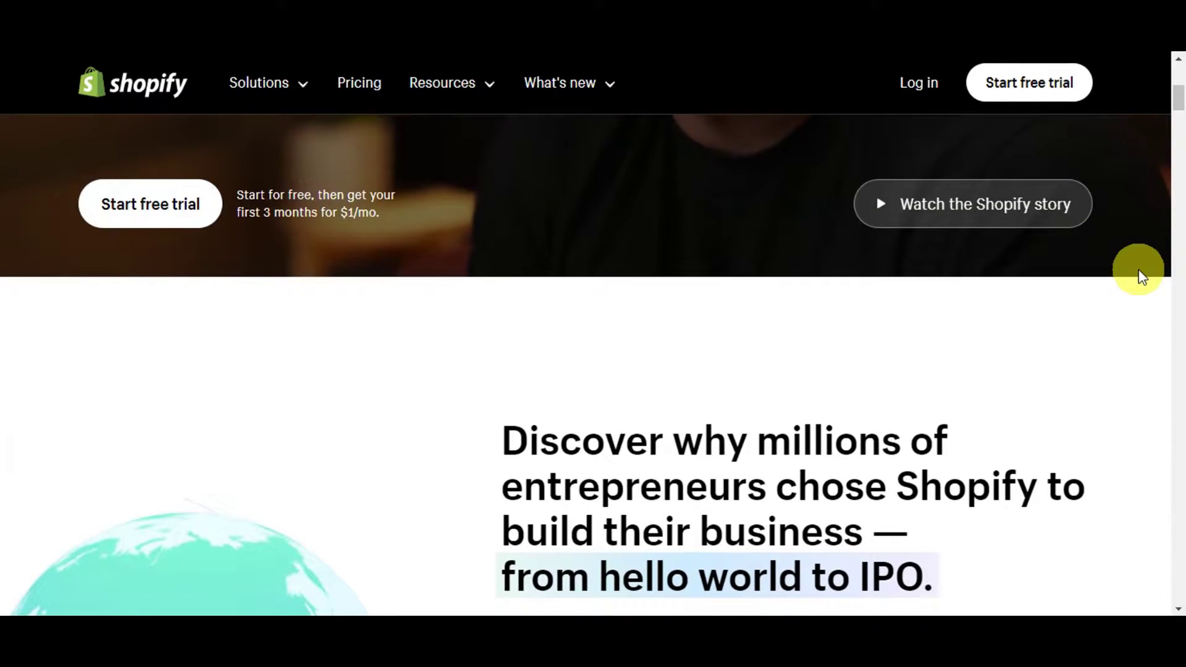
{"action": "scroll", "coordinate": [1139, 270], "scroll_direction": "down", "scroll_amount": 1}
{"action": "scroll", "coordinate": [1141, 272], "scroll_direction": "down", "scroll_amount": 1}
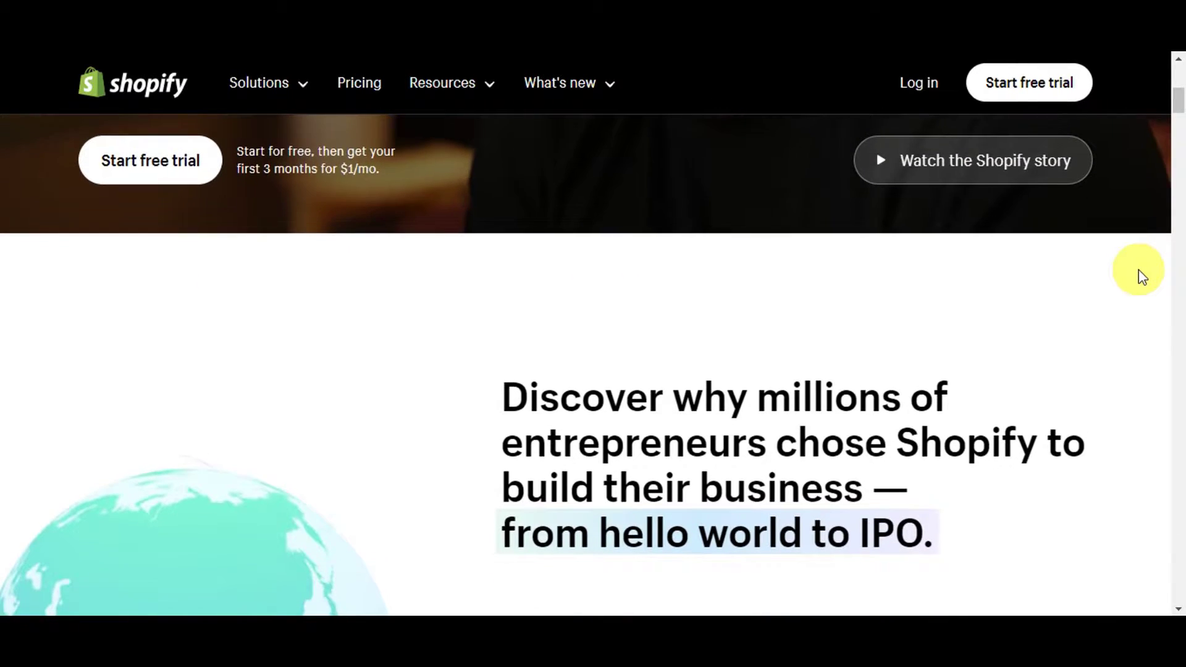
{"action": "scroll", "coordinate": [1142, 276], "scroll_direction": "down", "scroll_amount": 1}
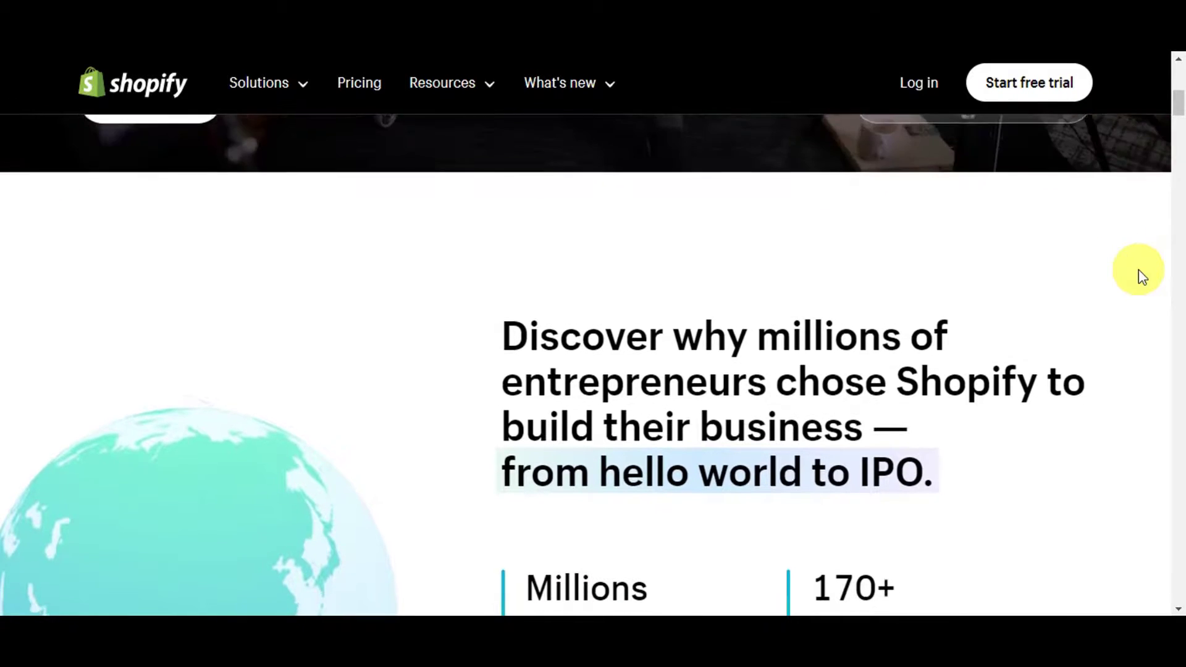
{"action": "scroll", "coordinate": [1141, 276], "scroll_direction": "down", "scroll_amount": 1}
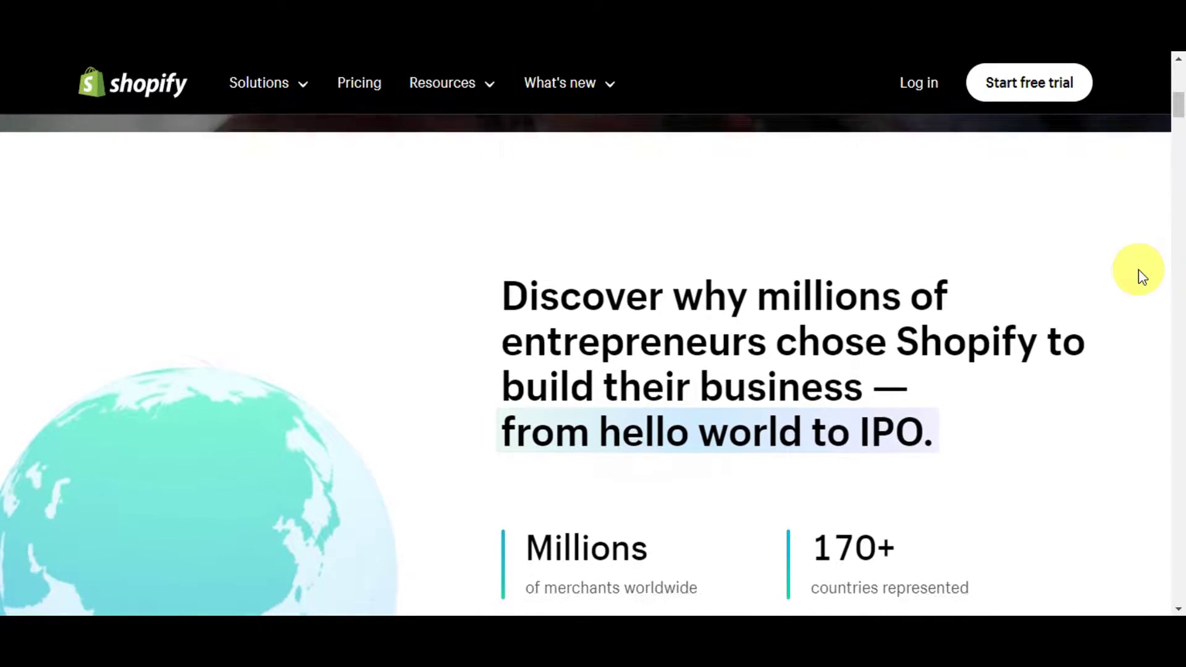
{"action": "scroll", "coordinate": [1142, 276], "scroll_direction": "down", "scroll_amount": 1}
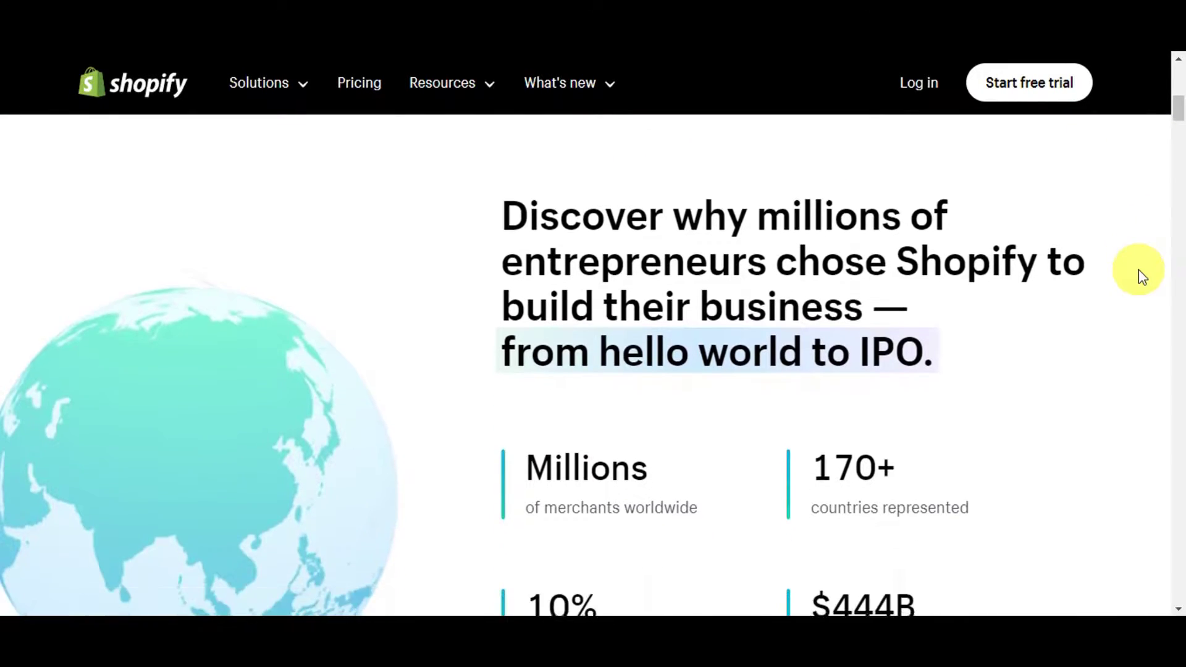
{"action": "scroll", "coordinate": [1141, 276], "scroll_direction": "down", "scroll_amount": 1}
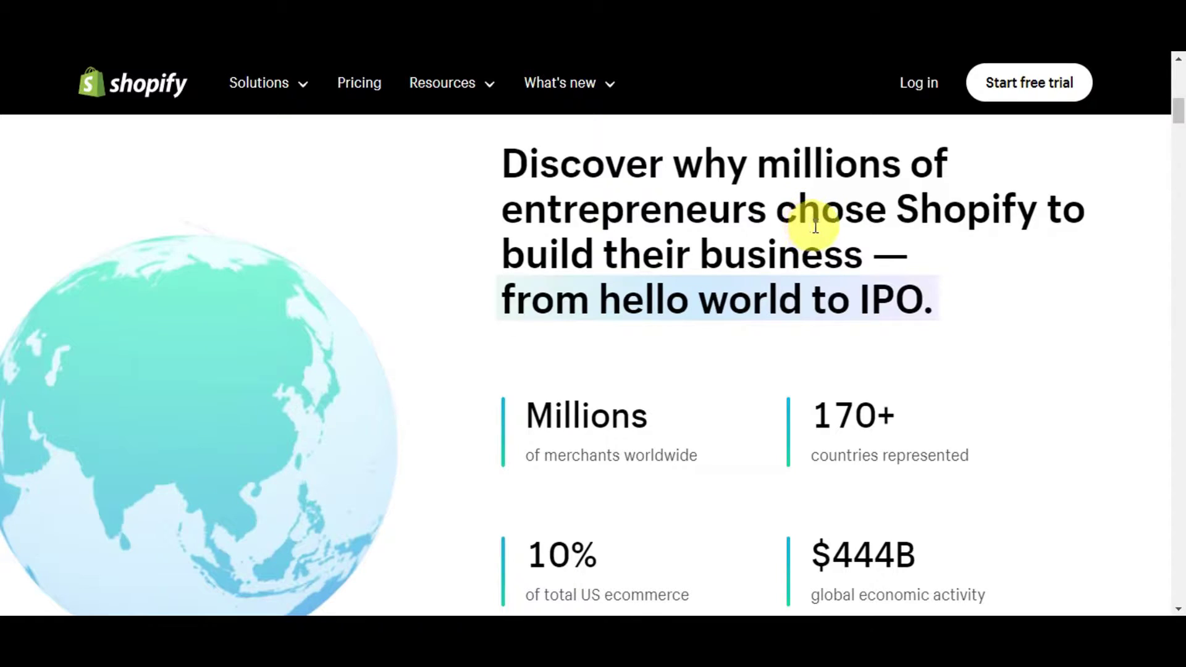
{"action": "scroll", "coordinate": [883, 296], "scroll_direction": "down", "scroll_amount": 7}
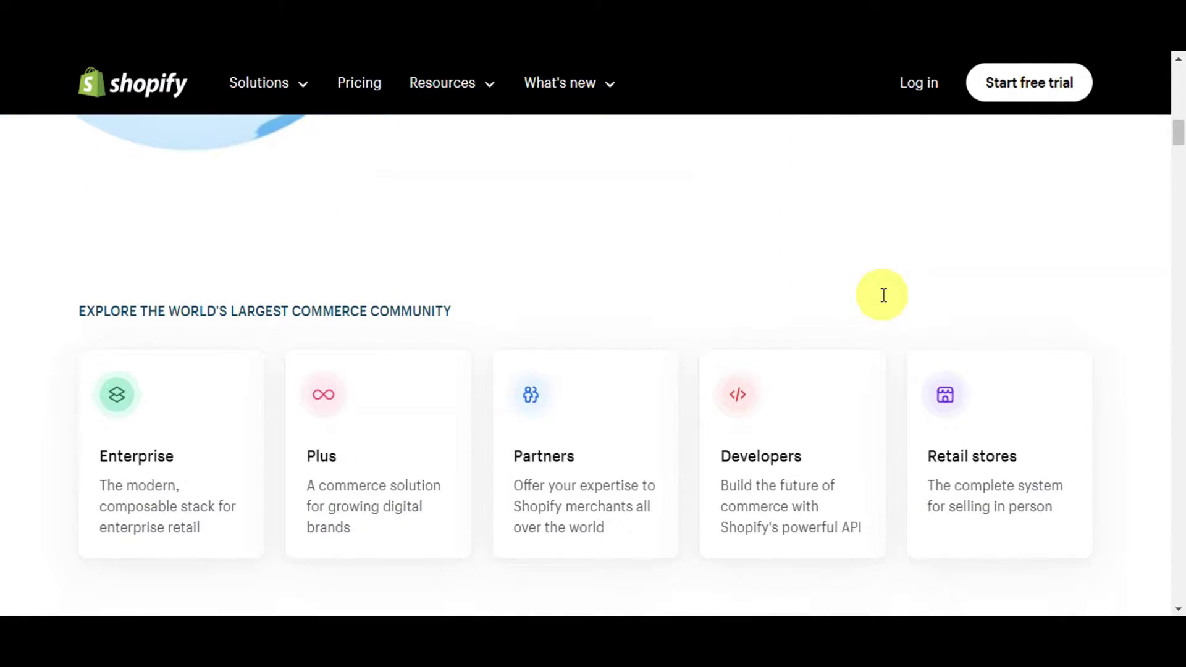
{"action": "scroll", "coordinate": [883, 296], "scroll_direction": "down", "scroll_amount": 1}
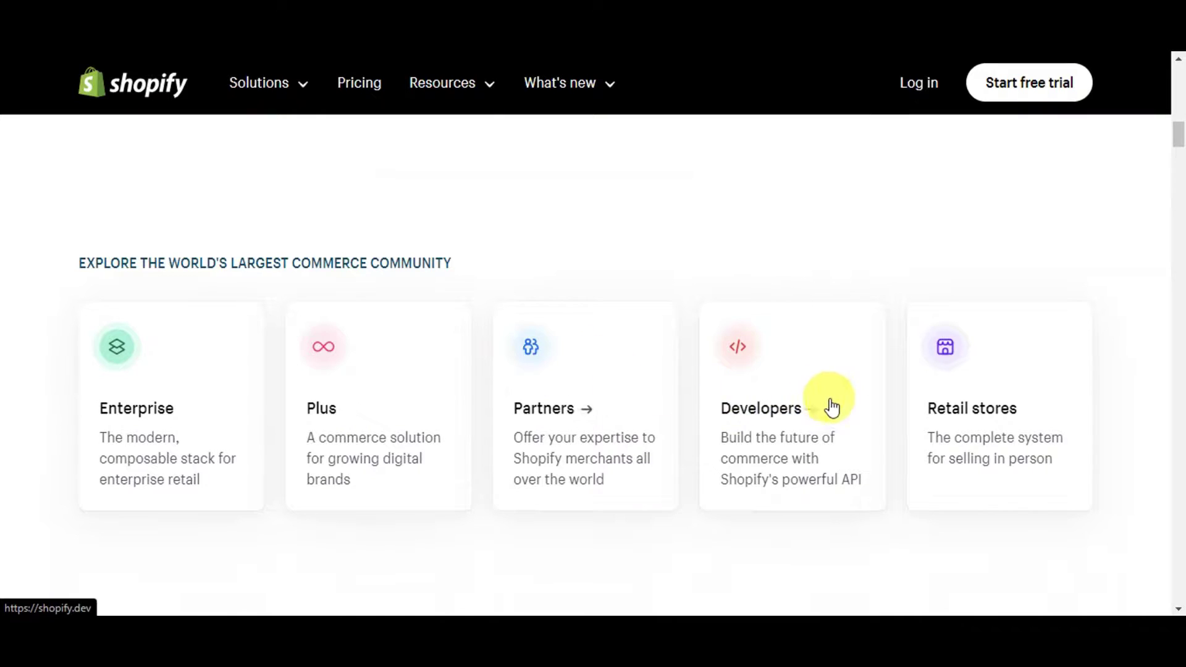
{"action": "scroll", "coordinate": [1078, 451], "scroll_direction": "down", "scroll_amount": 5}
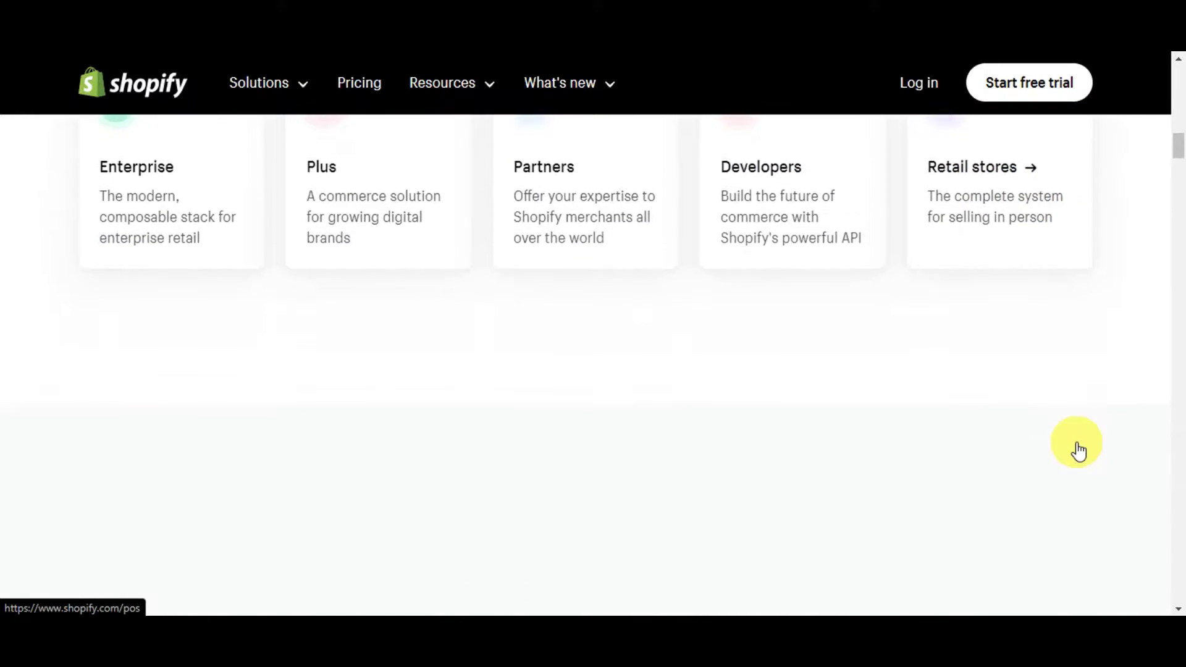
{"action": "scroll", "coordinate": [1078, 451], "scroll_direction": "down", "scroll_amount": 3}
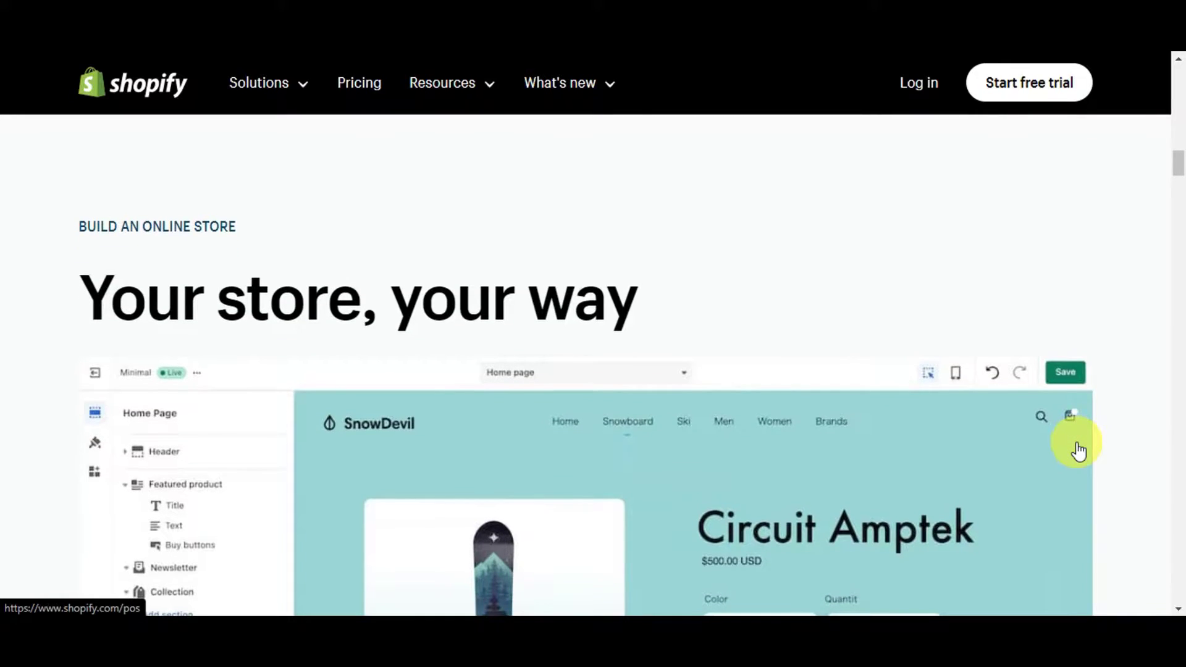
{"action": "scroll", "coordinate": [1079, 451], "scroll_direction": "down", "scroll_amount": 5}
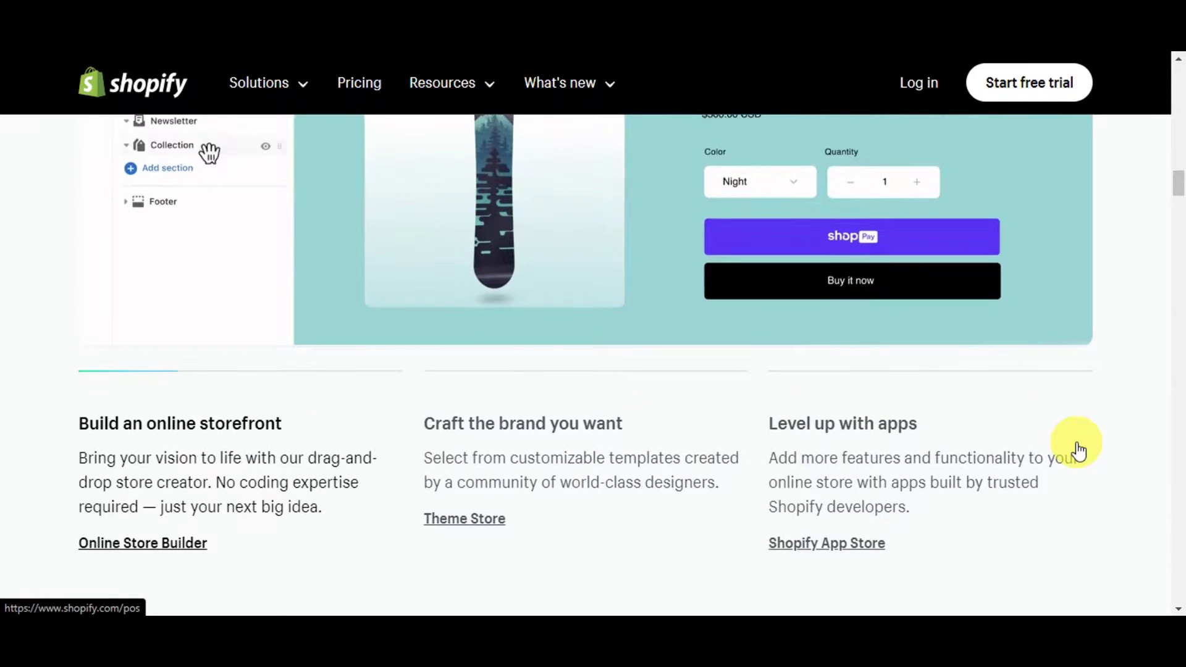
{"action": "scroll", "coordinate": [1078, 451], "scroll_direction": "down", "scroll_amount": 2}
{"action": "scroll", "coordinate": [1078, 450], "scroll_direction": "down", "scroll_amount": 3}
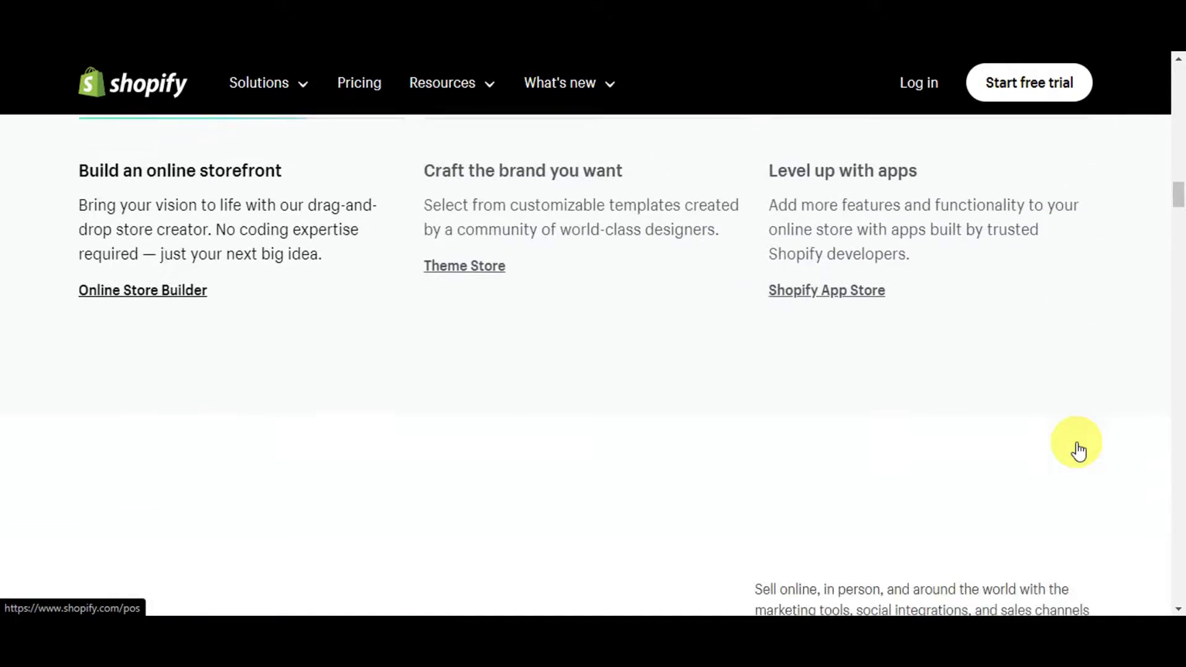
{"action": "scroll", "coordinate": [1078, 450], "scroll_direction": "down", "scroll_amount": 3}
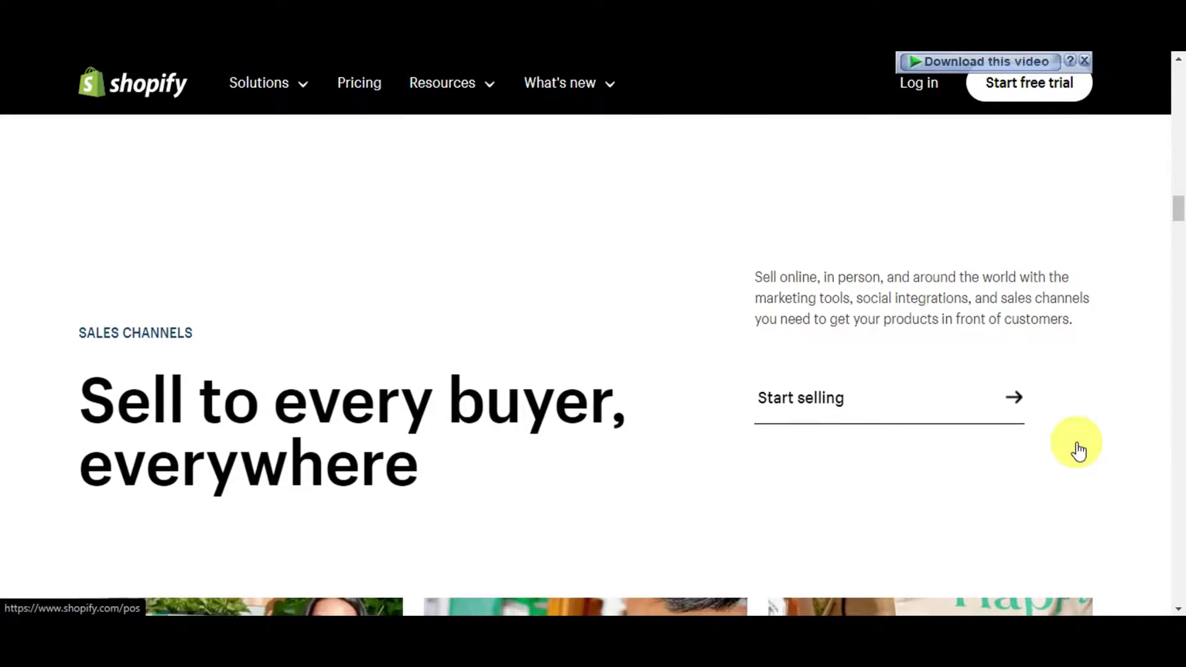
{"action": "scroll", "coordinate": [1078, 450], "scroll_direction": "down", "scroll_amount": 1}
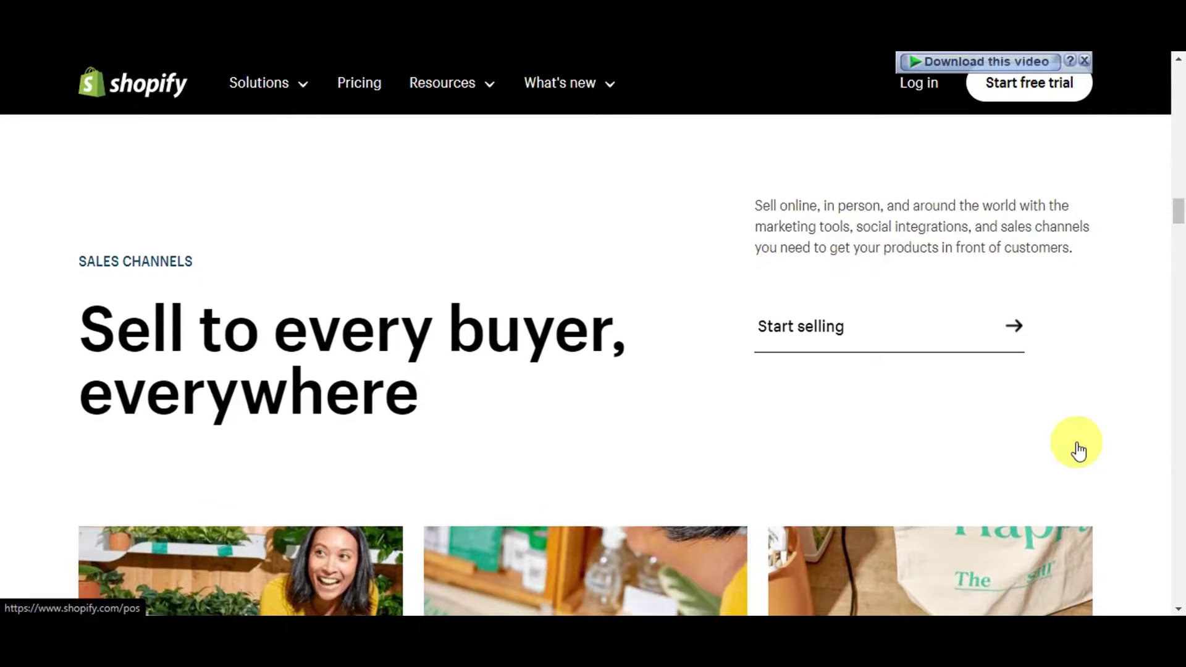
{"action": "scroll", "coordinate": [1078, 451], "scroll_direction": "down", "scroll_amount": 1}
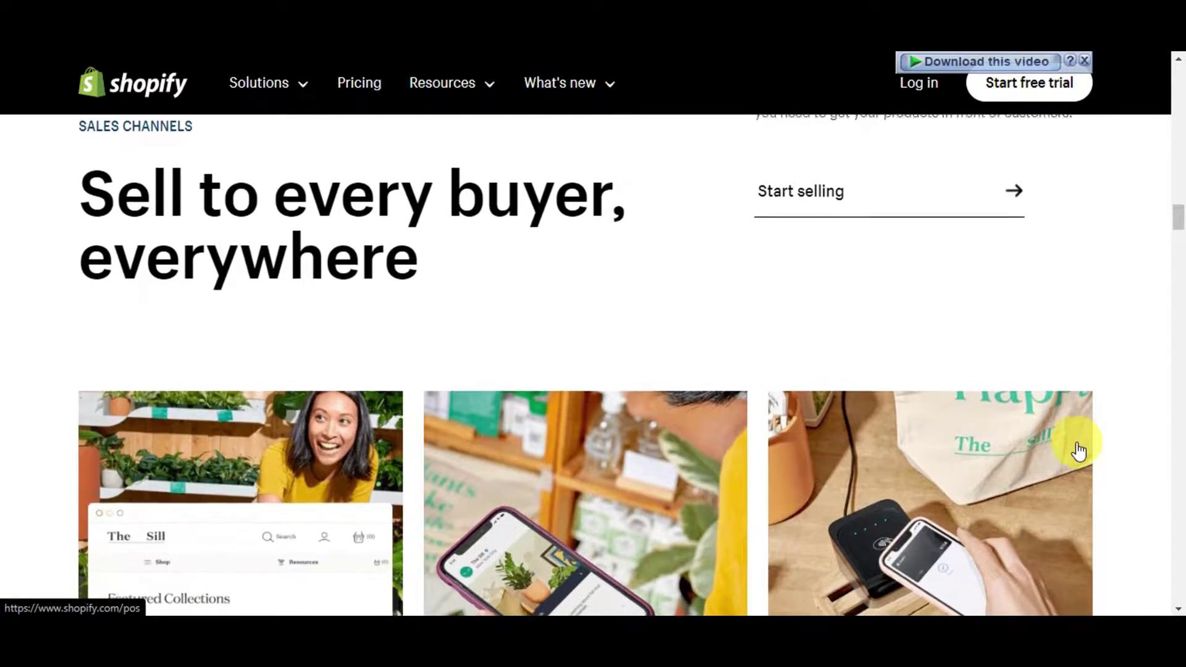
{"action": "scroll", "coordinate": [1078, 451], "scroll_direction": "down", "scroll_amount": 3}
{"action": "scroll", "coordinate": [1078, 451], "scroll_direction": "down", "scroll_amount": 6}
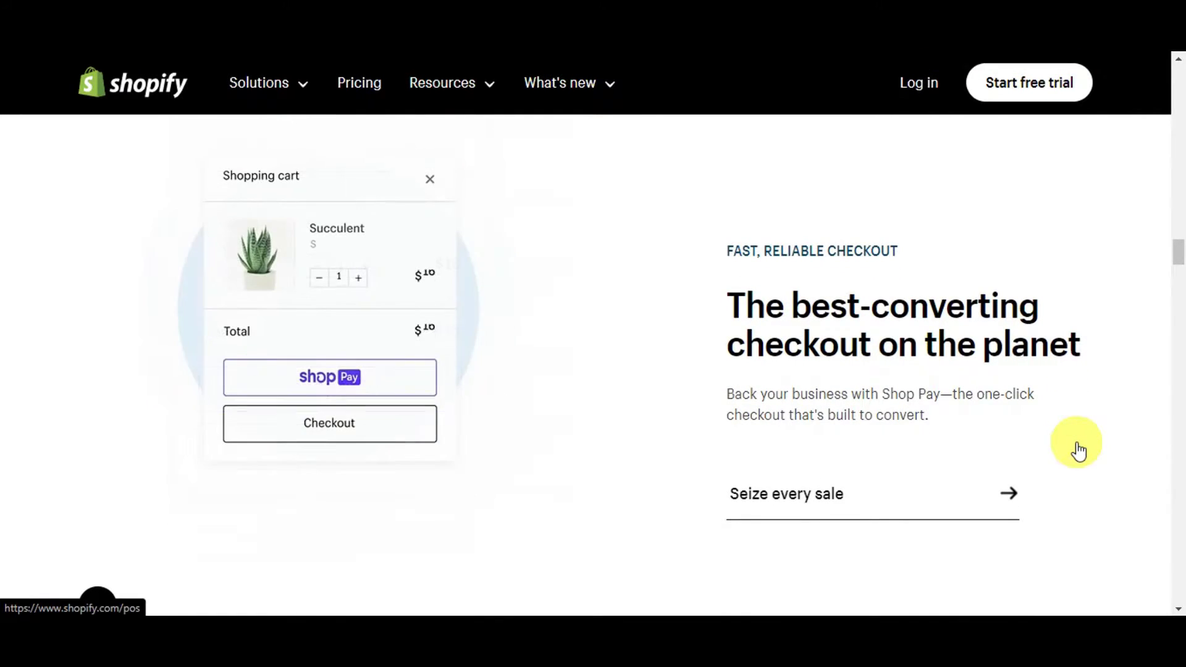
{"action": "scroll", "coordinate": [1078, 451], "scroll_direction": "down", "scroll_amount": 5}
{"action": "scroll", "coordinate": [1078, 450], "scroll_direction": "down", "scroll_amount": 5}
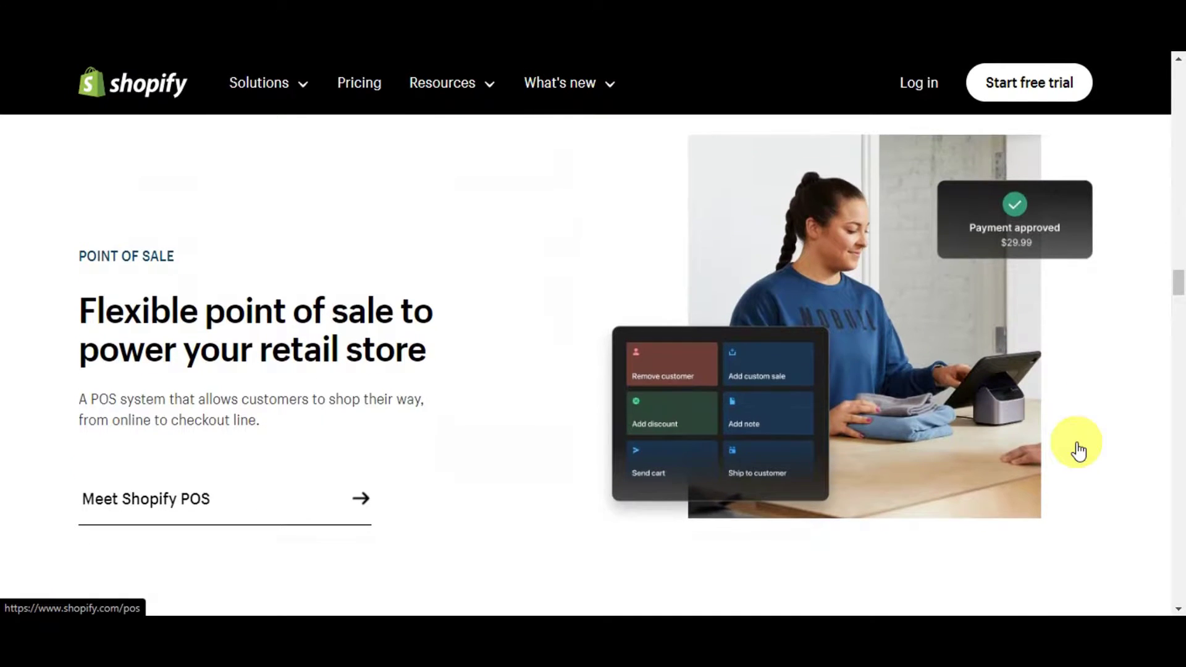
{"action": "scroll", "coordinate": [1078, 450], "scroll_direction": "down", "scroll_amount": 2}
{"action": "scroll", "coordinate": [1078, 450], "scroll_direction": "down", "scroll_amount": 7}
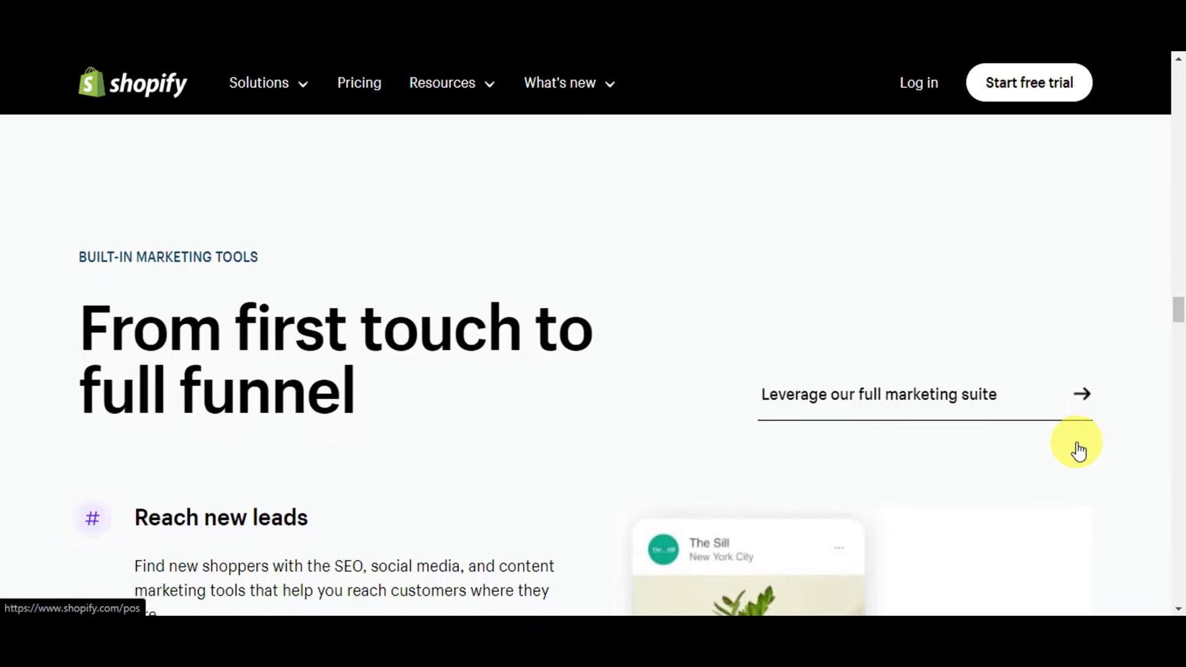
{"action": "scroll", "coordinate": [1078, 450], "scroll_direction": "down", "scroll_amount": 3}
{"action": "scroll", "coordinate": [1078, 450], "scroll_direction": "up", "scroll_amount": 1}
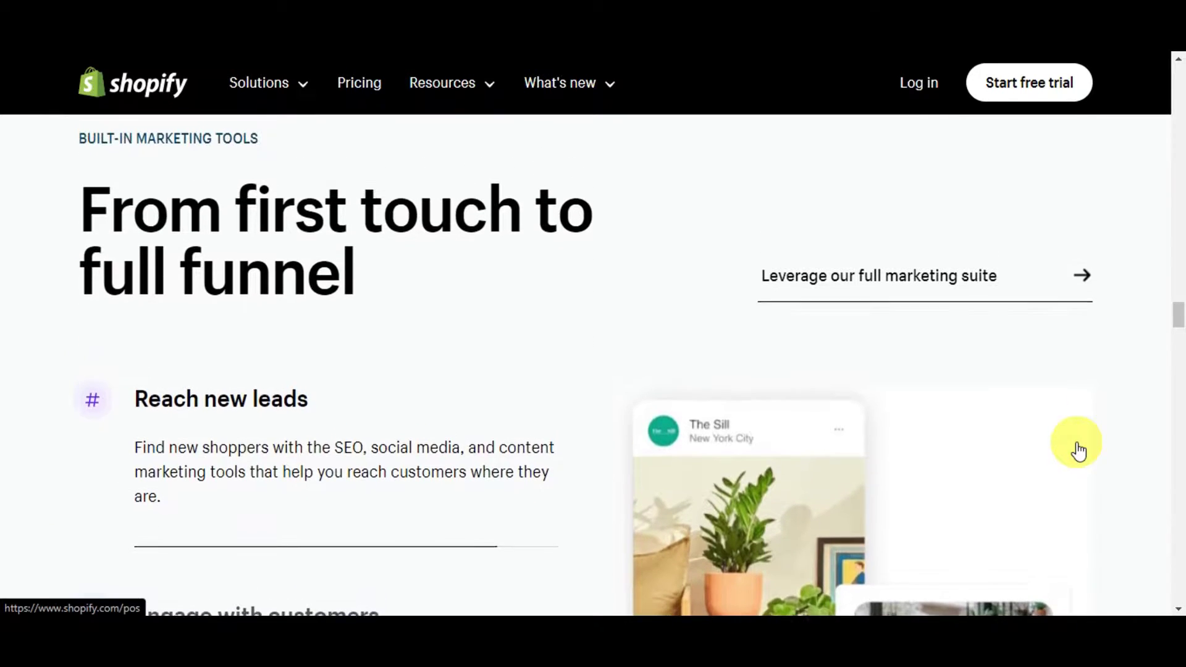
{"action": "scroll", "coordinate": [1078, 451], "scroll_direction": "down", "scroll_amount": 1}
{"action": "scroll", "coordinate": [1078, 451], "scroll_direction": "down", "scroll_amount": 12}
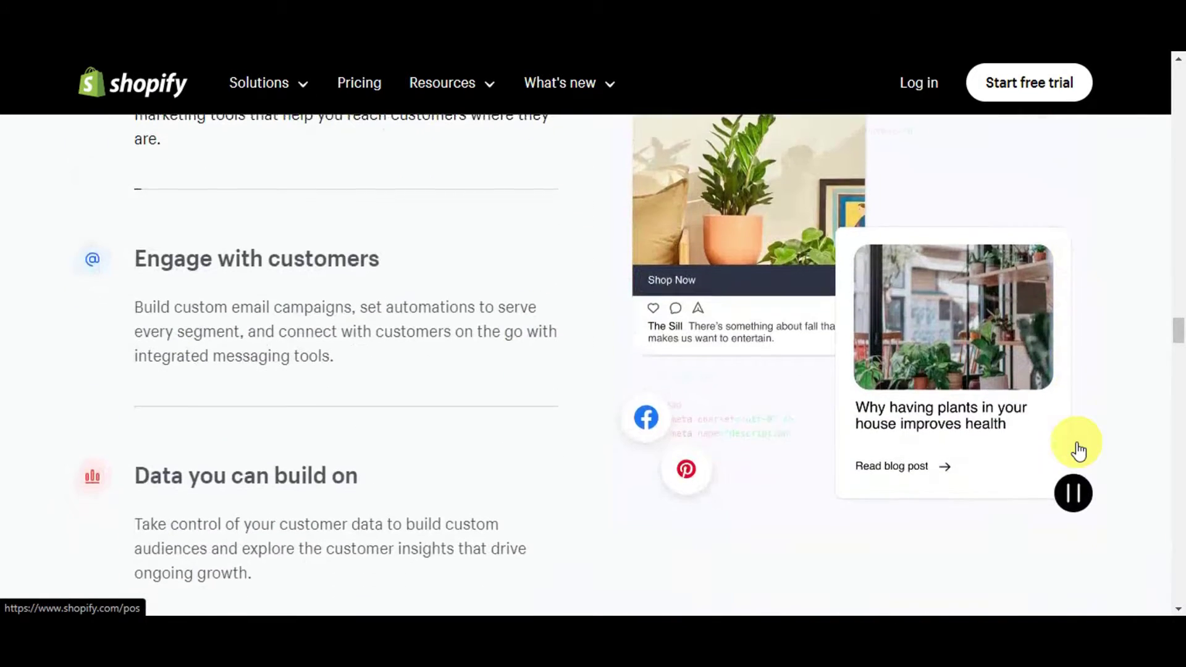
{"action": "scroll", "coordinate": [1078, 450], "scroll_direction": "down", "scroll_amount": 2}
{"action": "scroll", "coordinate": [1078, 450], "scroll_direction": "up", "scroll_amount": 20}
{"action": "scroll", "coordinate": [1078, 450], "scroll_direction": "up", "scroll_amount": 20}
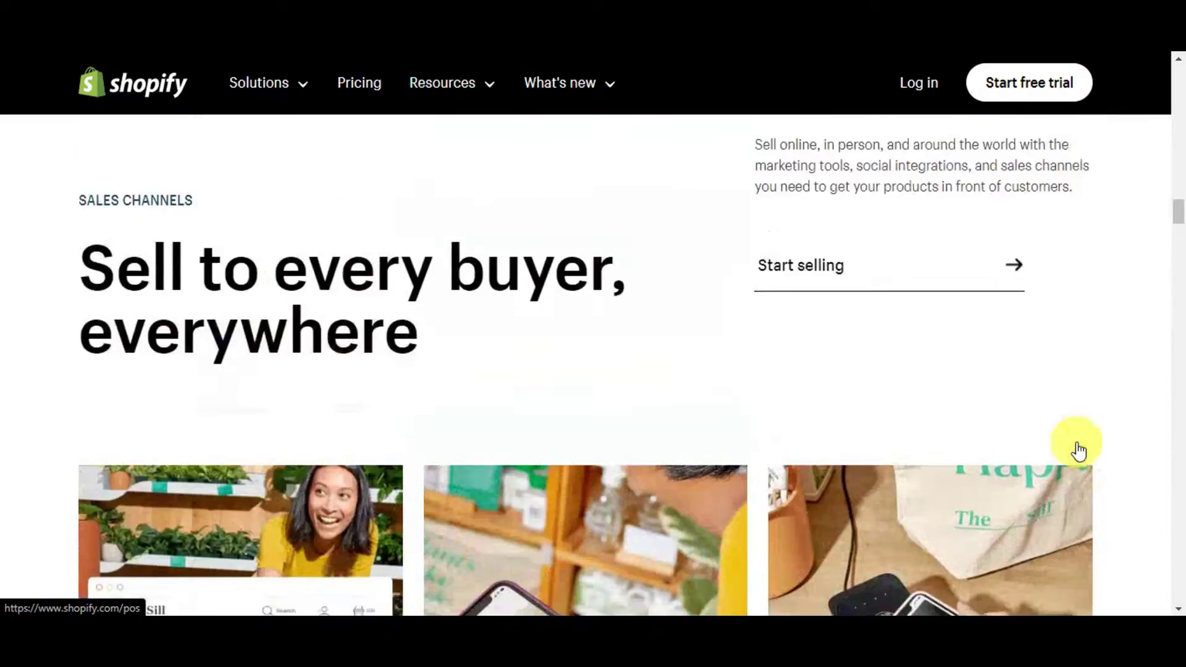
{"action": "scroll", "coordinate": [1078, 450], "scroll_direction": "up", "scroll_amount": 5}
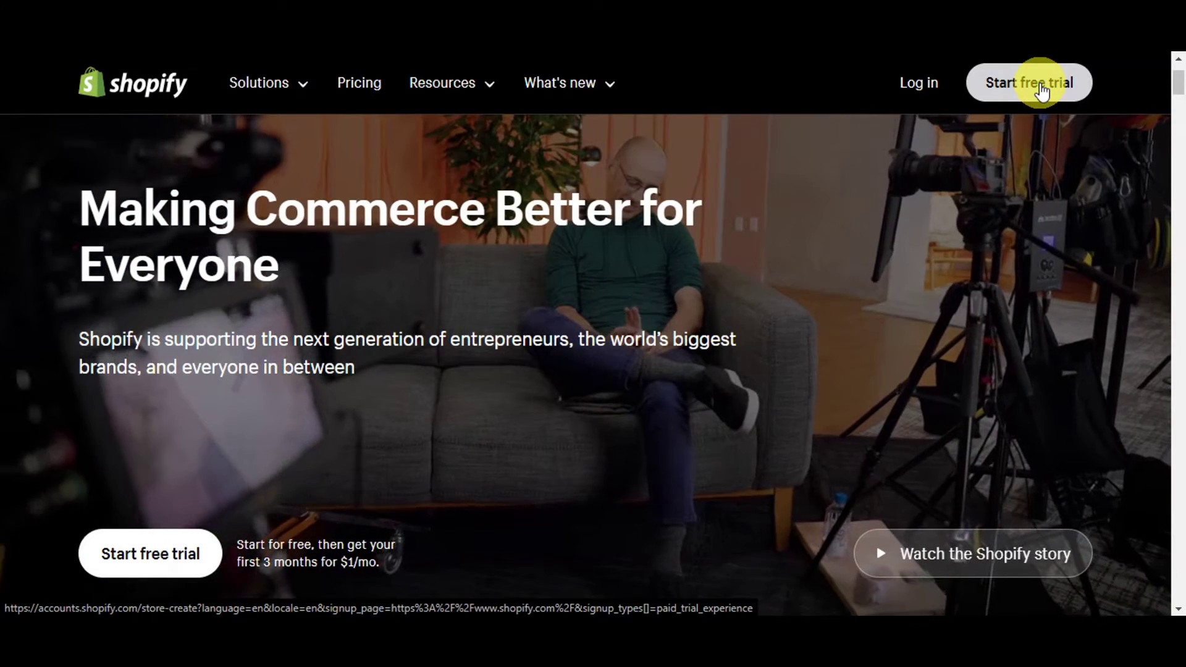
{"action": "left_click", "coordinate": [1041, 87]}
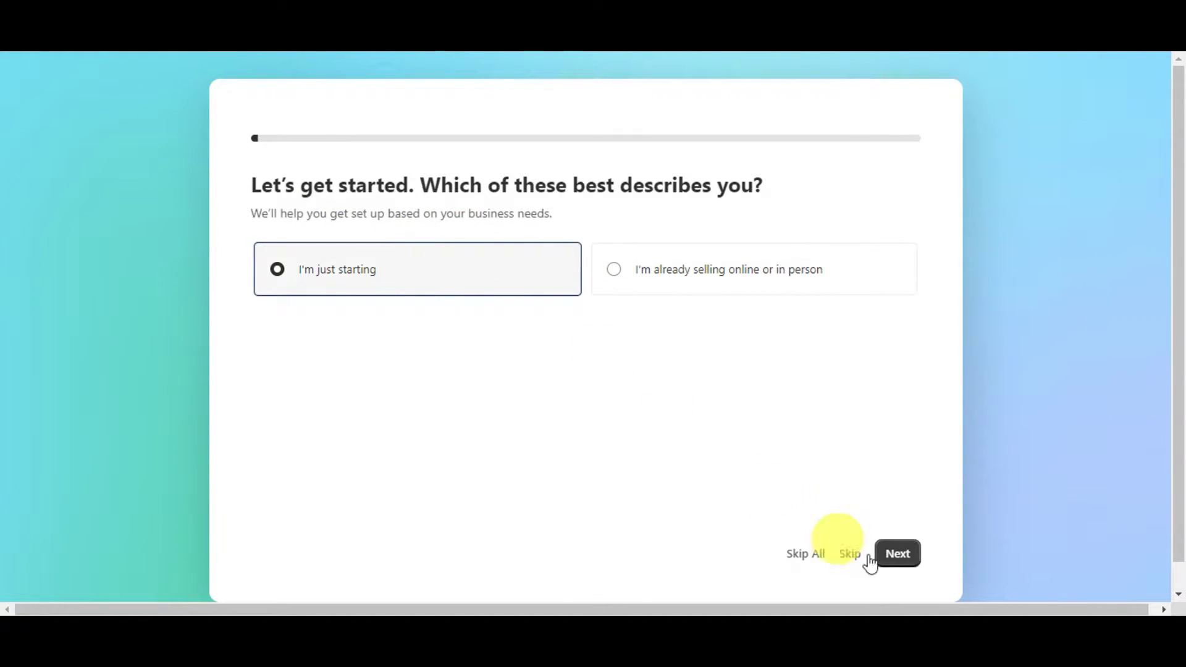
Answer the setup questions: sell through an online store, business located in the Philippines
{"action": "left_click", "coordinate": [896, 556]}
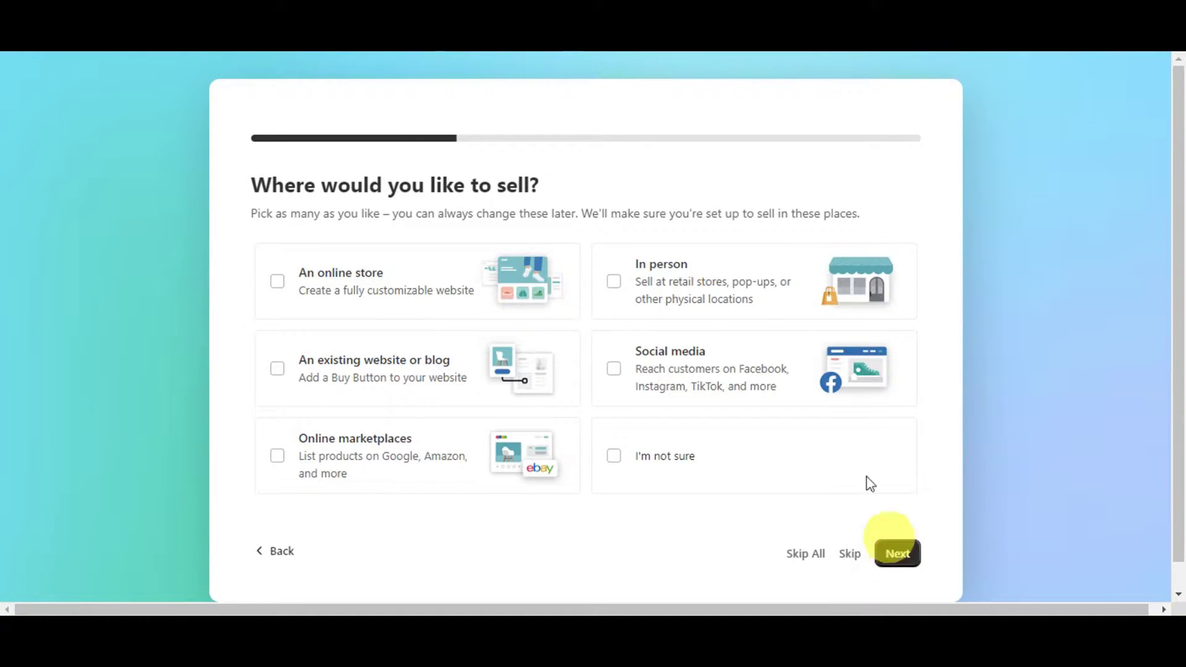
{"action": "left_click", "coordinate": [451, 284]}
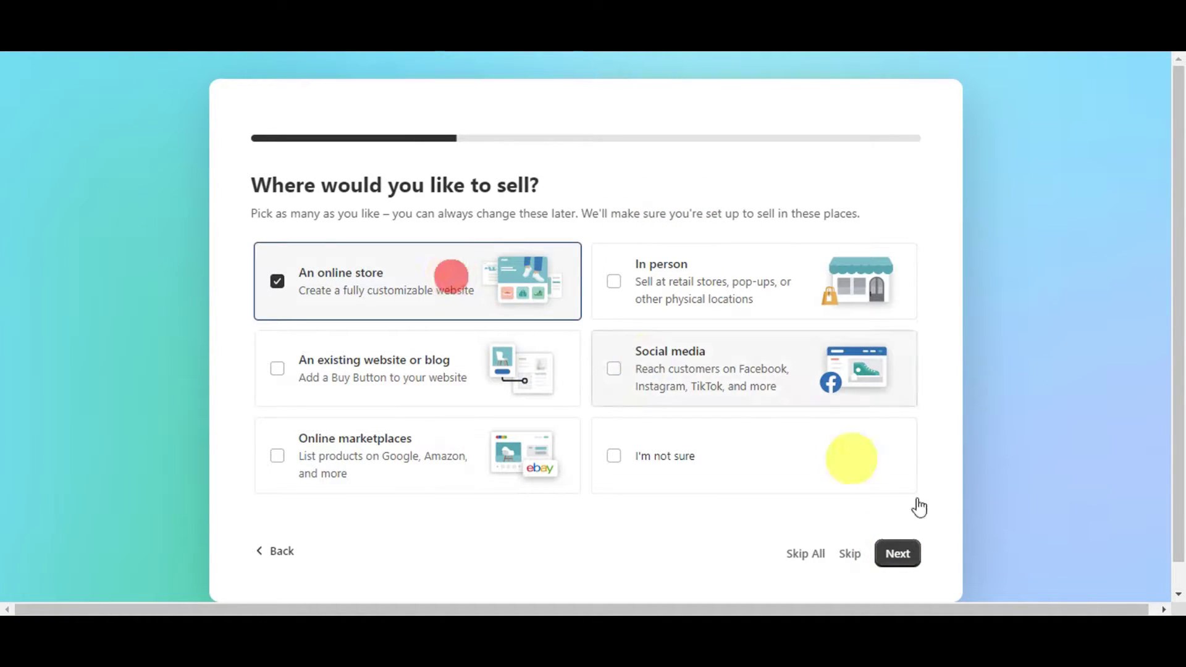
{"action": "left_click", "coordinate": [897, 554]}
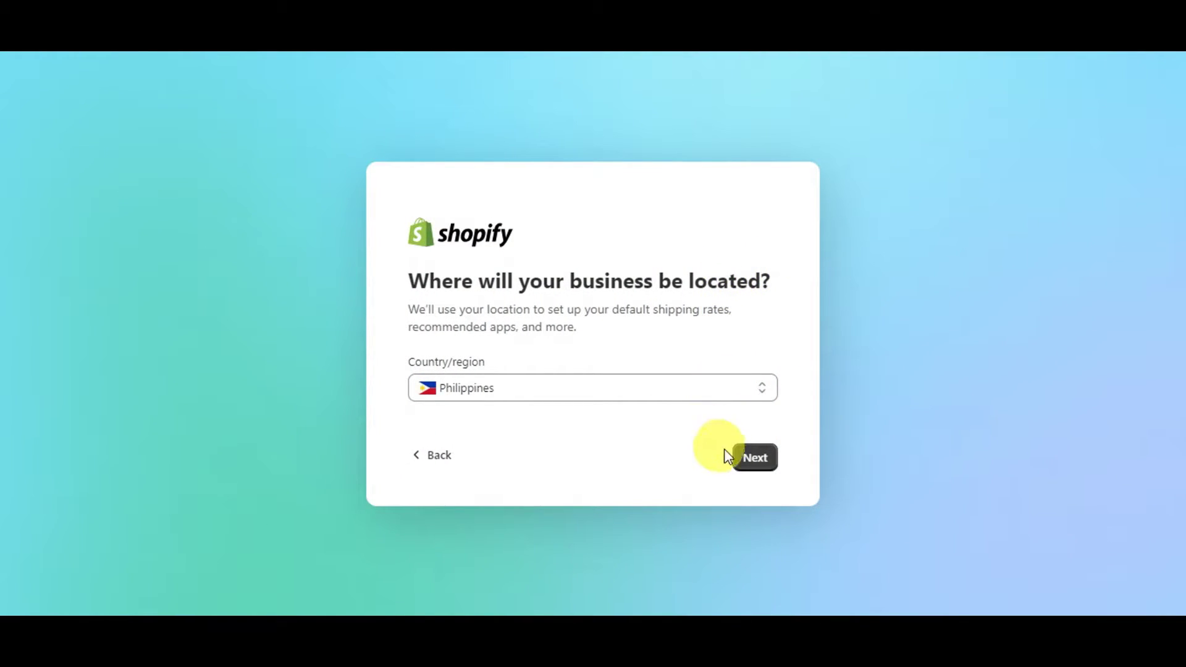
{"action": "left_click", "coordinate": [753, 463]}
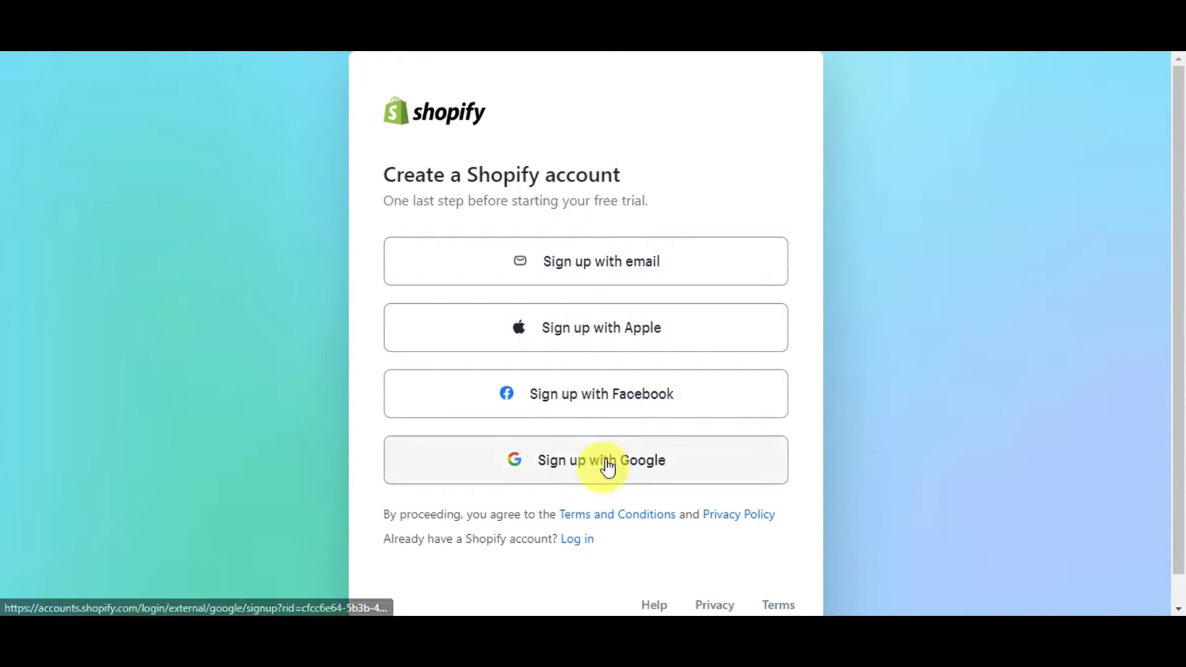
{"action": "scroll", "coordinate": [811, 452], "scroll_direction": "down", "scroll_amount": 1}
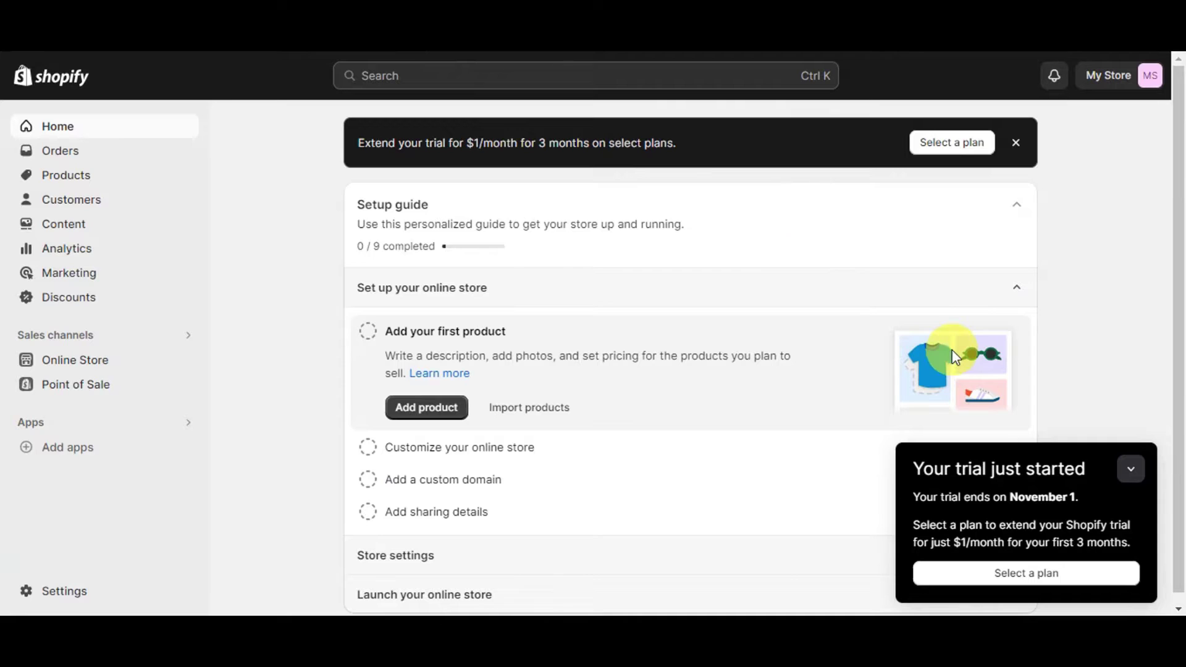
Collapse the 'Your trial just started' notice and view the 0/9 setup guide
{"action": "left_click", "coordinate": [1131, 470]}
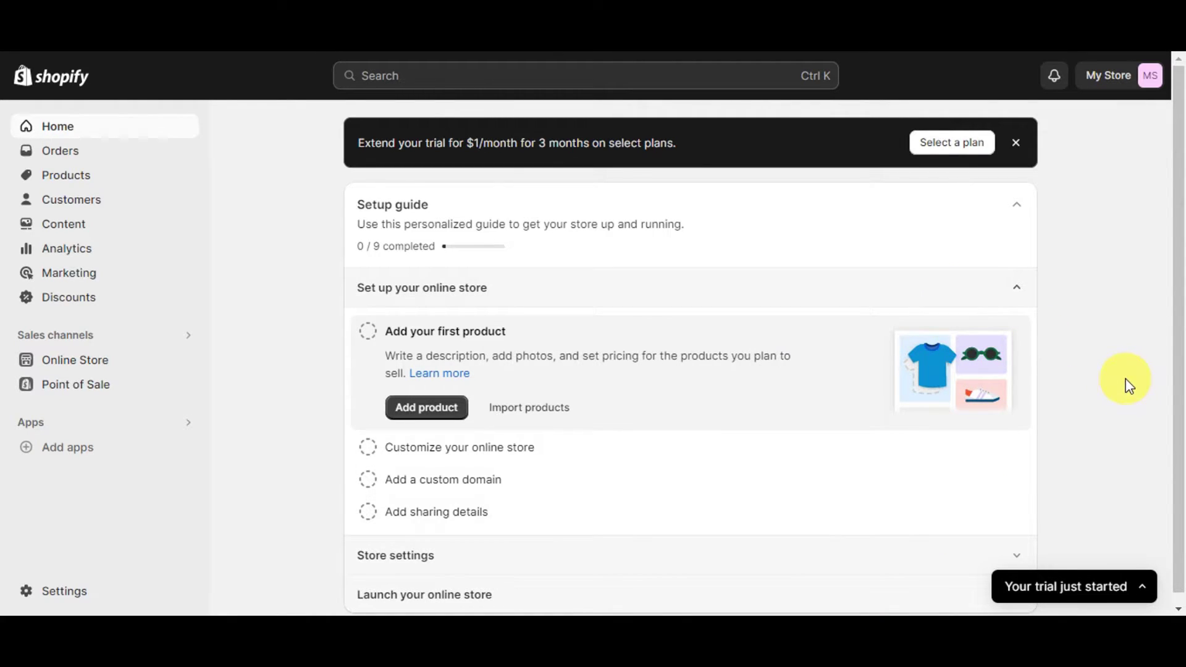
{"action": "scroll", "coordinate": [1127, 380], "scroll_direction": "down", "scroll_amount": 1}
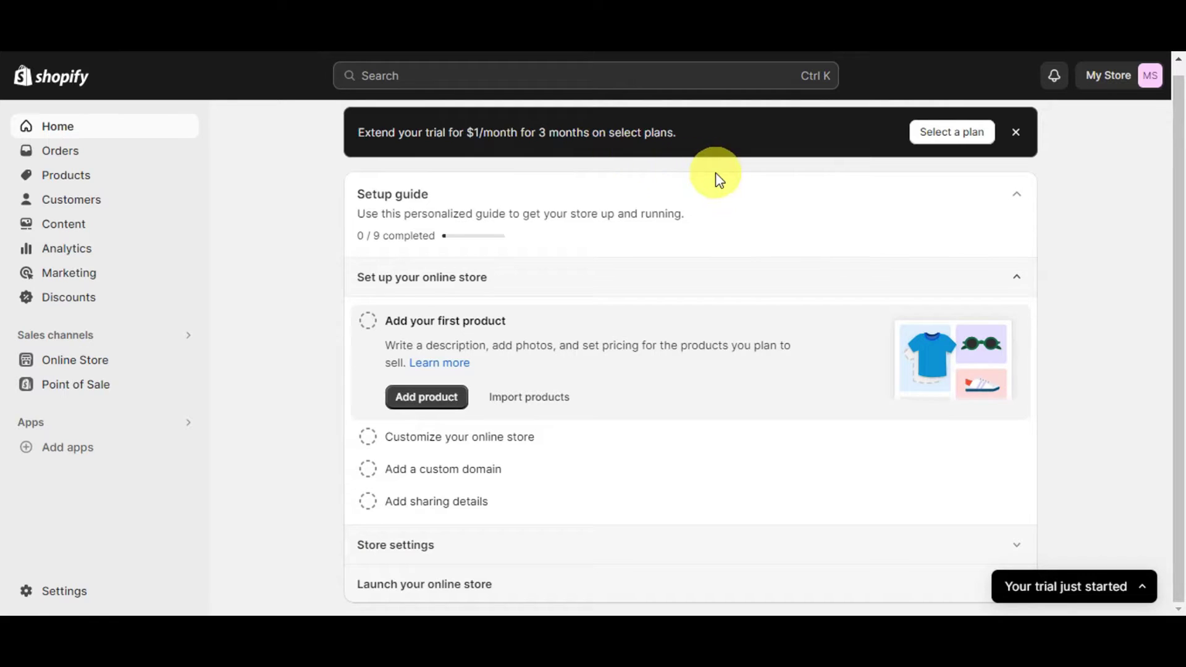
{"action": "left_click", "coordinate": [927, 129]}
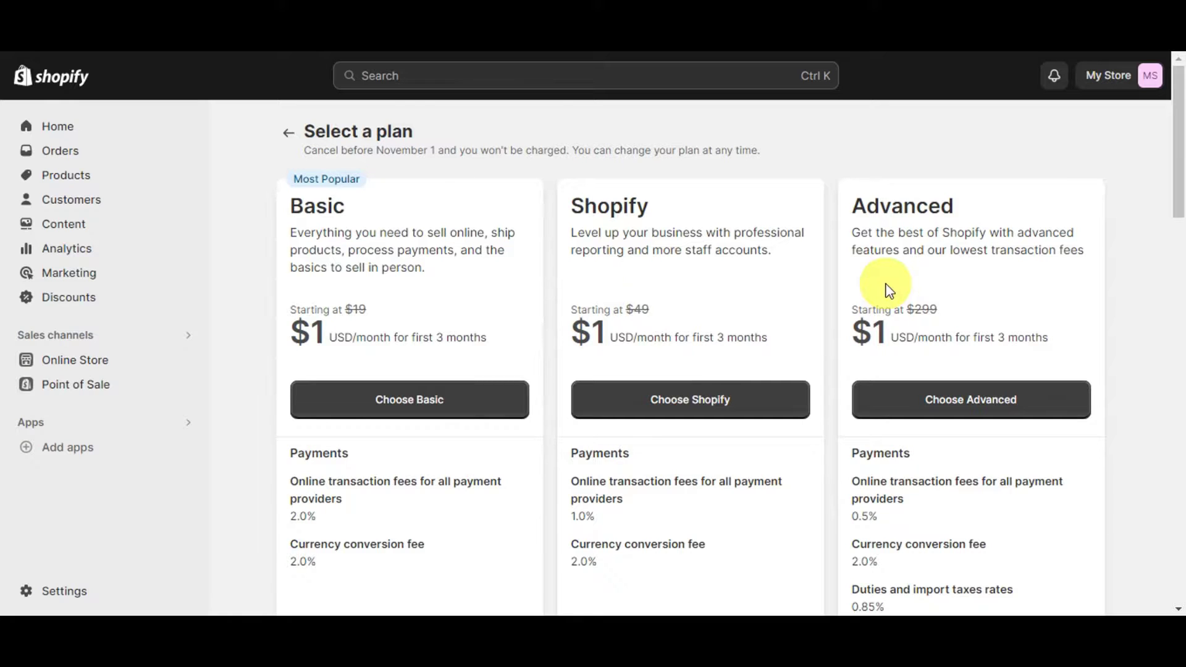
{"action": "scroll", "coordinate": [889, 290], "scroll_direction": "down", "scroll_amount": 4}
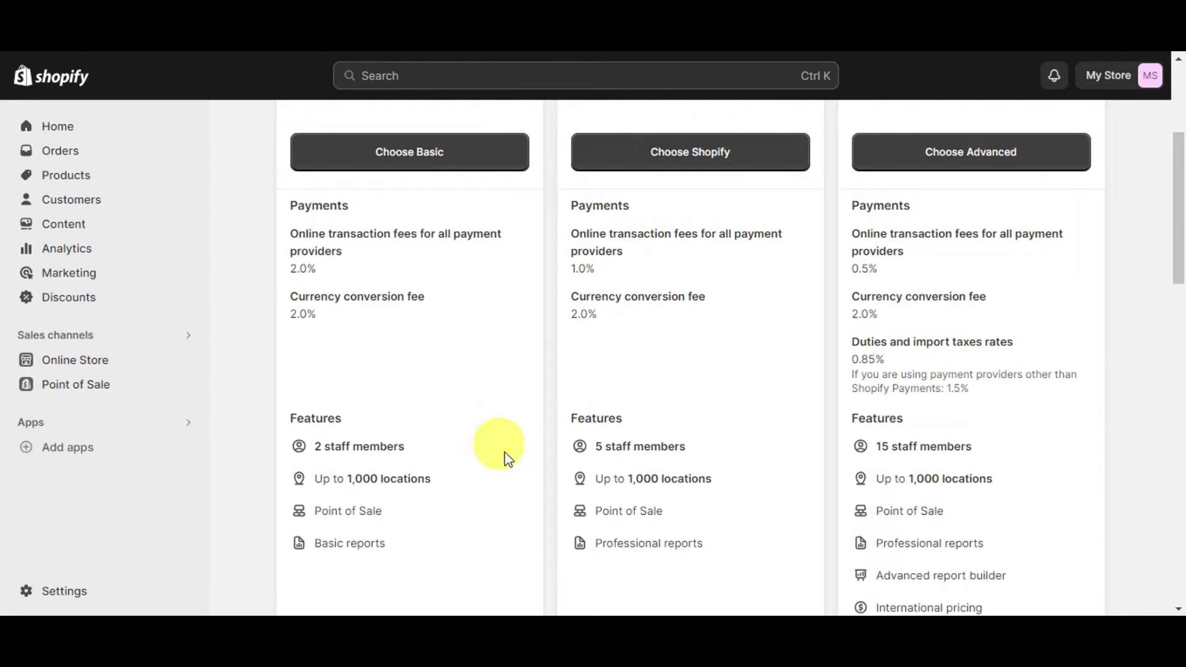
{"action": "scroll", "coordinate": [737, 485], "scroll_direction": "down", "scroll_amount": 4}
{"action": "scroll", "coordinate": [738, 489], "scroll_direction": "down", "scroll_amount": 5}
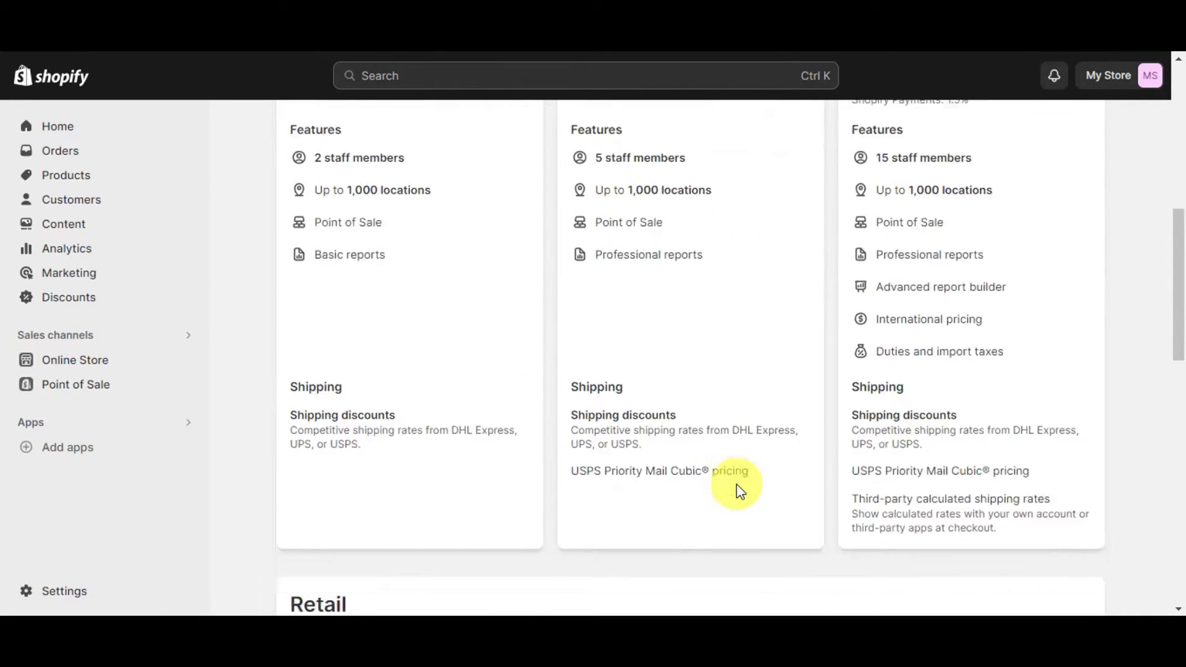
{"action": "scroll", "coordinate": [738, 489], "scroll_direction": "up", "scroll_amount": 8}
{"action": "scroll", "coordinate": [736, 484], "scroll_direction": "up", "scroll_amount": 4}
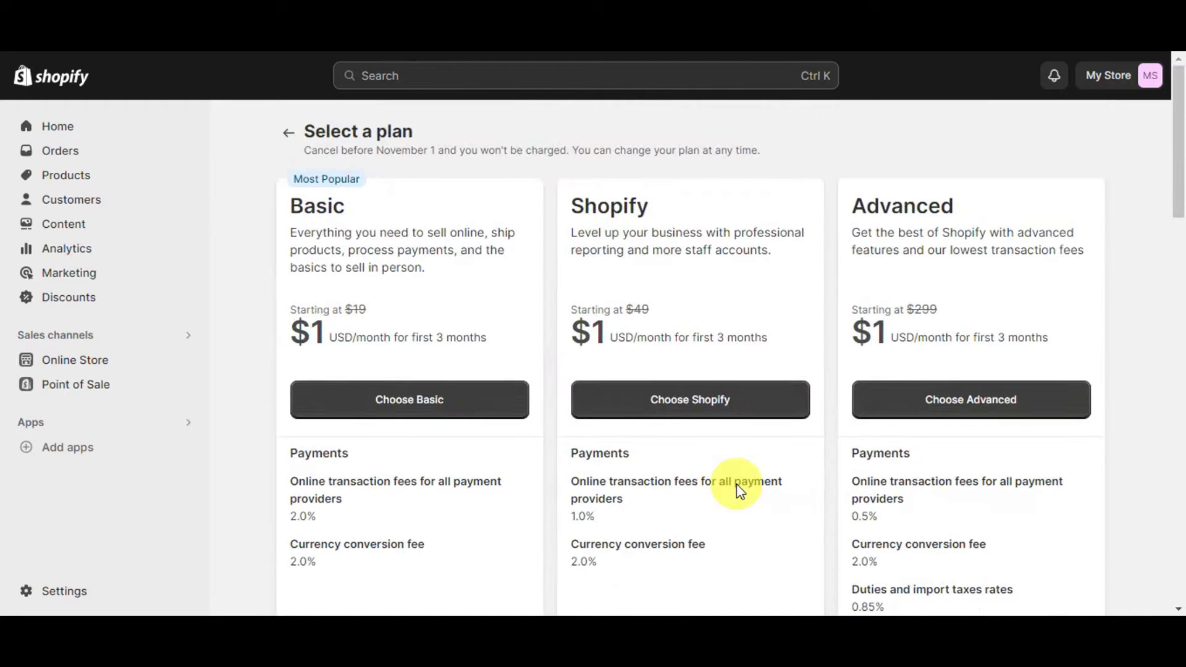
{"action": "left_click", "coordinate": [286, 132]}
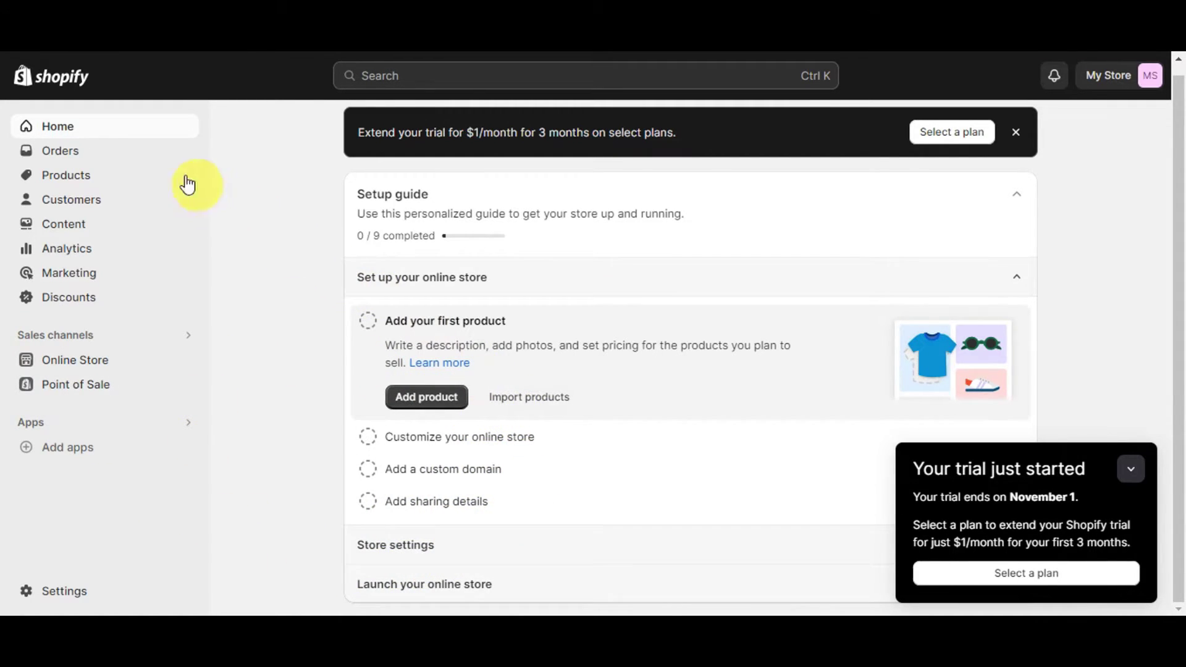
Go to Online Store > Themes and scroll to the current Dawn theme
{"action": "left_click", "coordinate": [70, 362]}
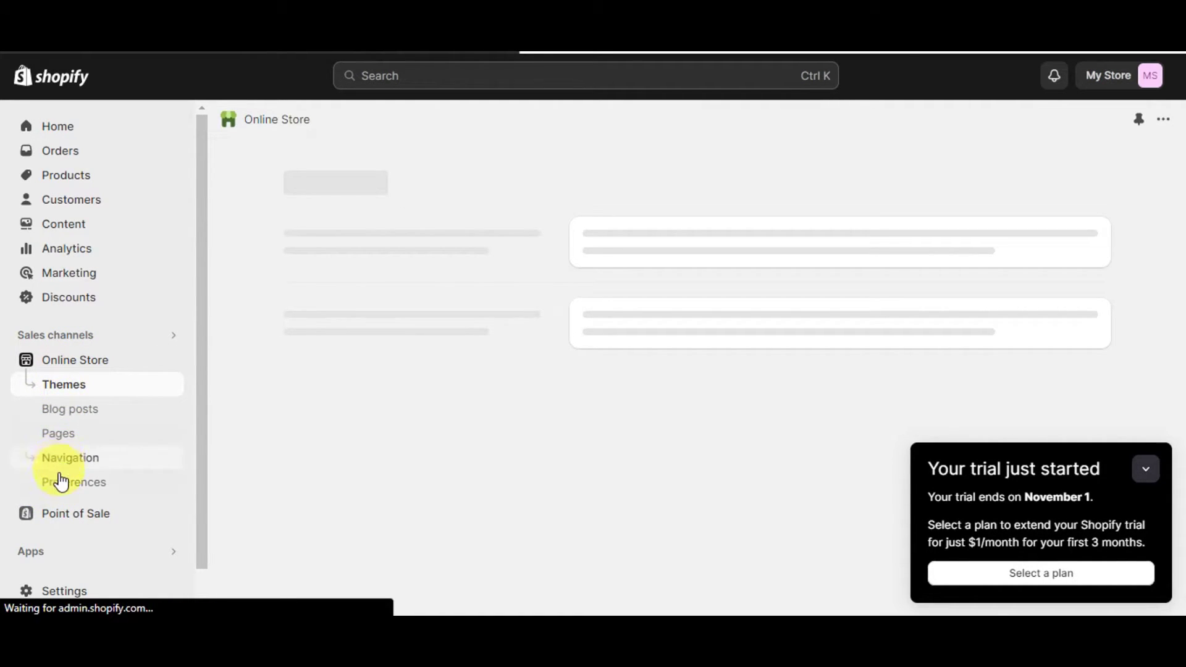
{"action": "left_click", "coordinate": [74, 391]}
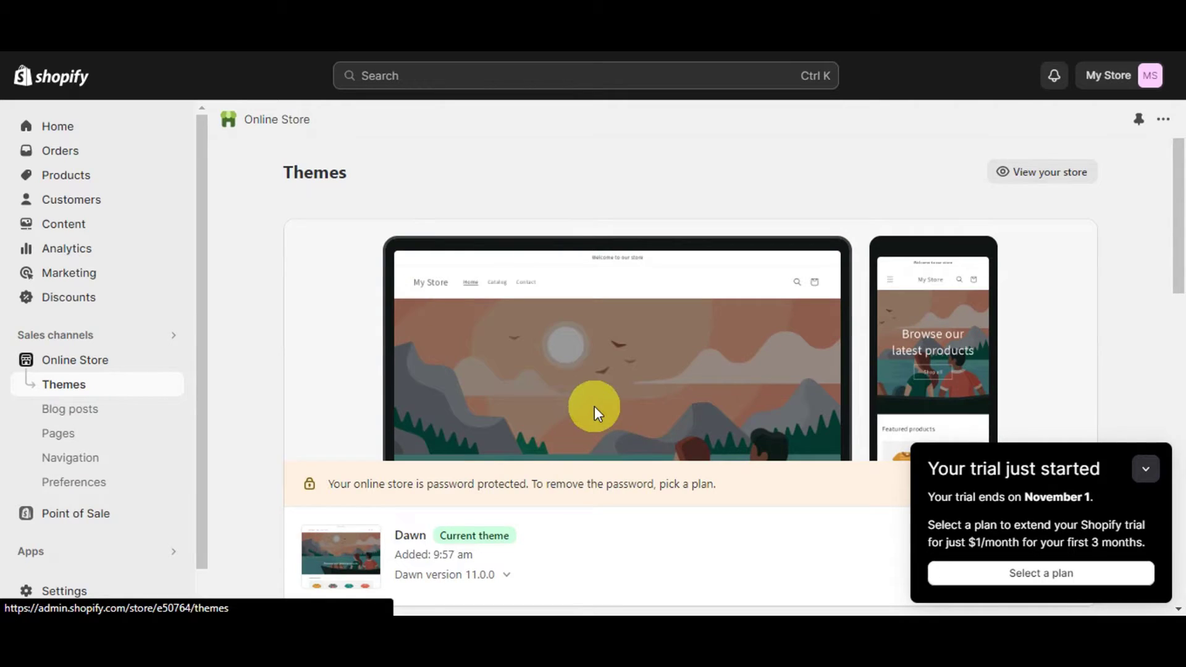
{"action": "scroll", "coordinate": [594, 406], "scroll_direction": "down", "scroll_amount": 4}
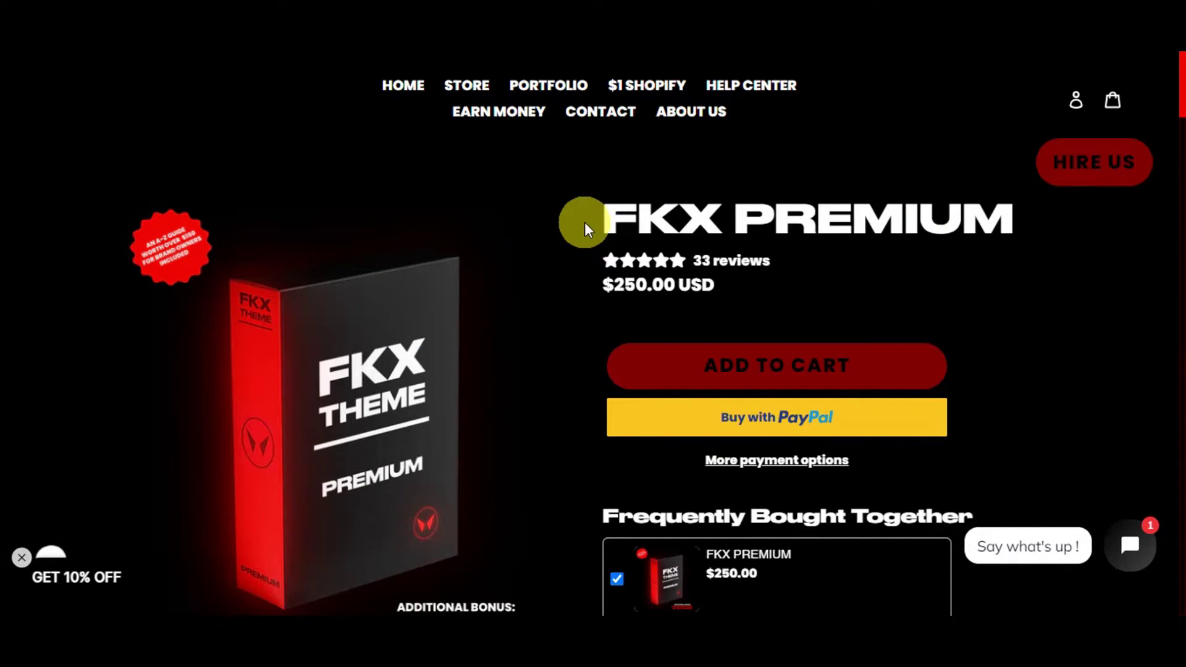
{"action": "scroll", "coordinate": [479, 367], "scroll_direction": "down", "scroll_amount": 2}
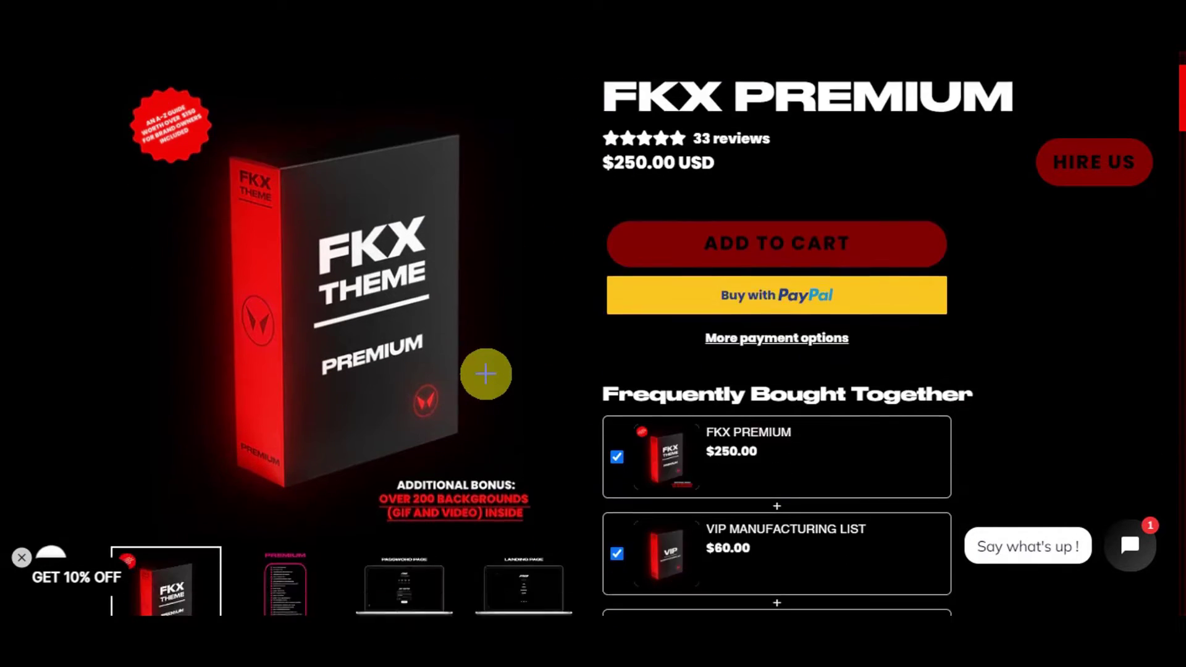
{"action": "scroll", "coordinate": [486, 374], "scroll_direction": "down", "scroll_amount": 4}
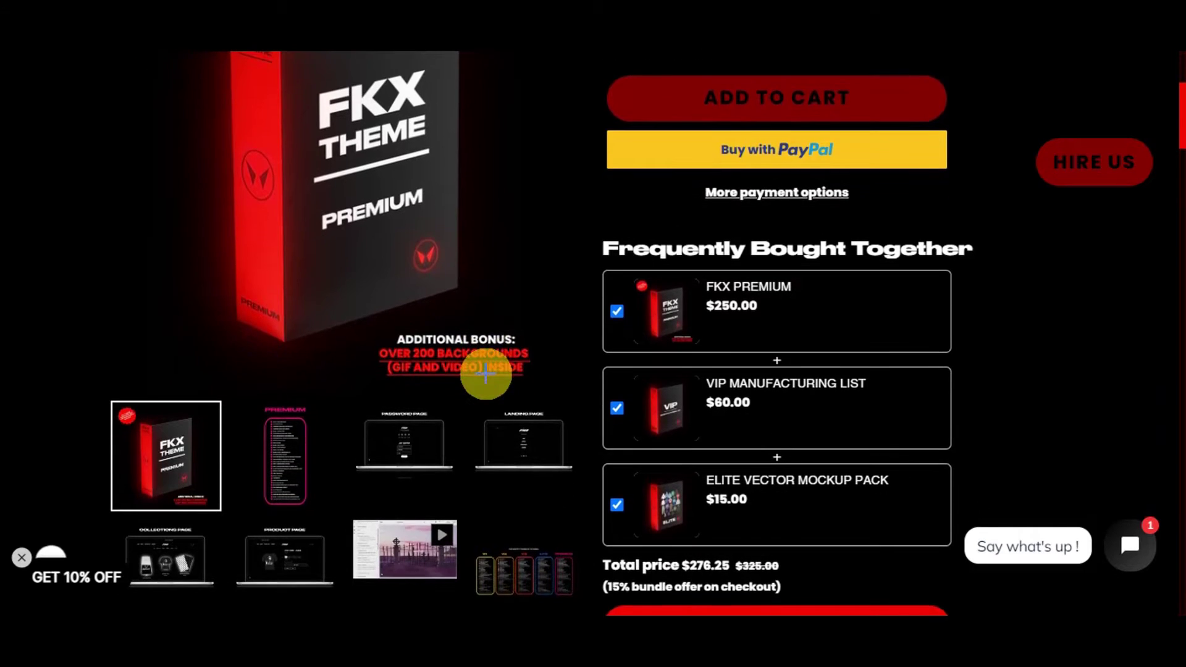
{"action": "scroll", "coordinate": [486, 375], "scroll_direction": "up", "scroll_amount": 5}
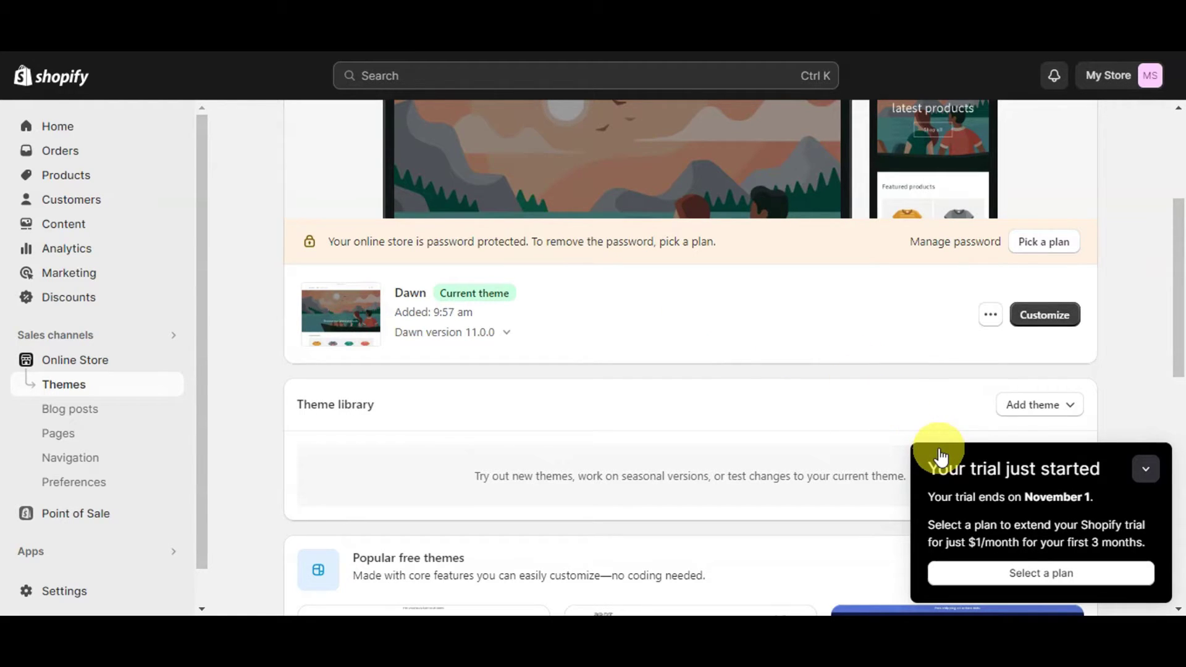
{"action": "scroll", "coordinate": [932, 346], "scroll_direction": "down", "scroll_amount": 2}
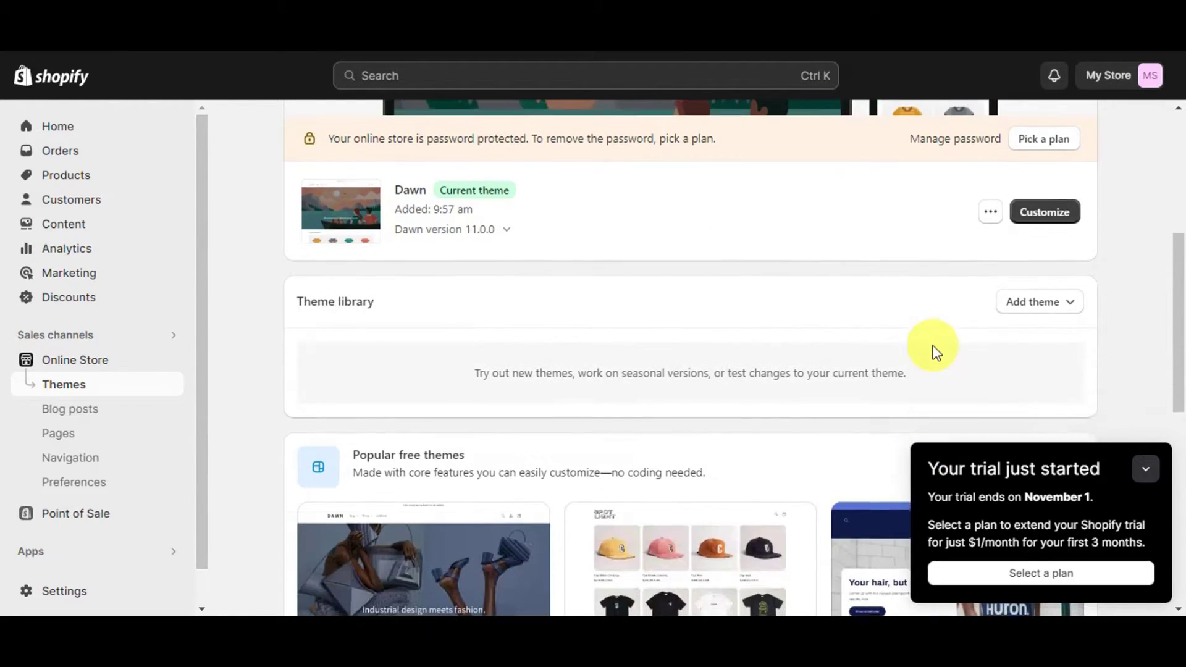
{"action": "left_click", "coordinate": [1022, 312]}
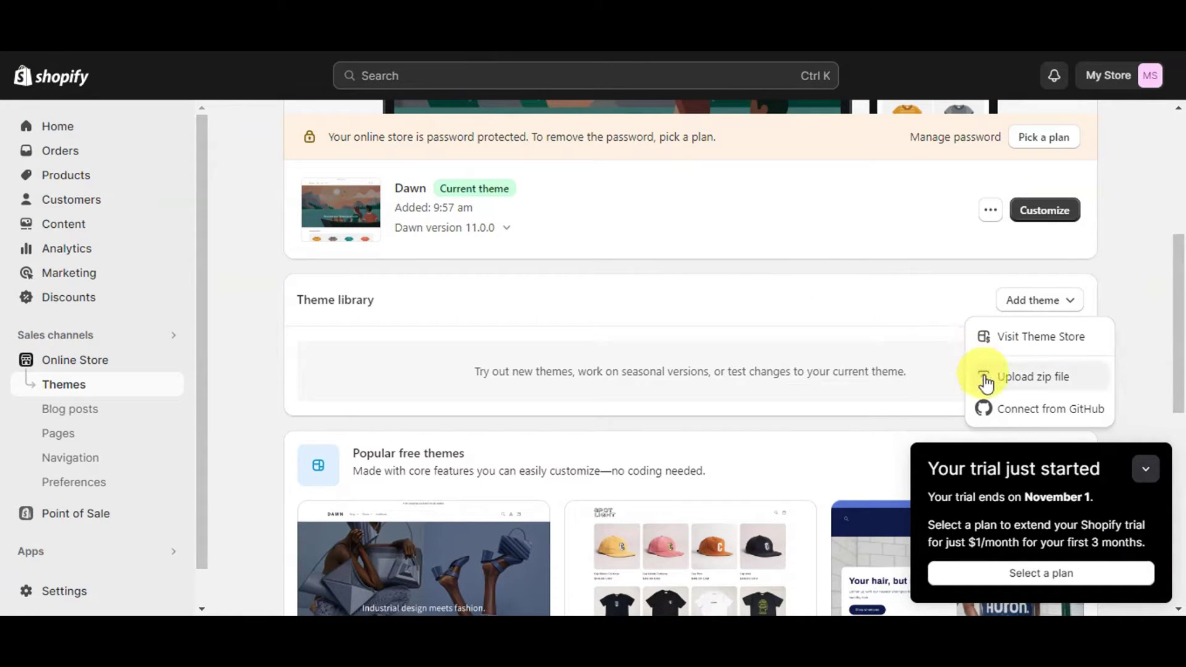
{"action": "left_click", "coordinate": [984, 377]}
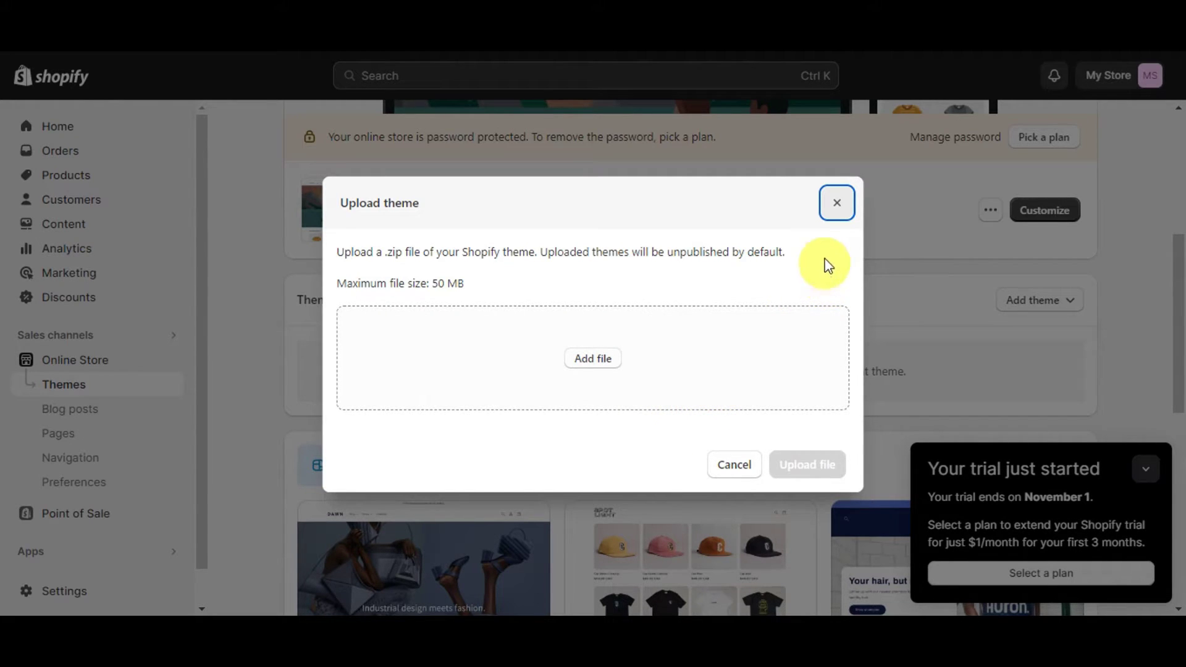
{"action": "left_click", "coordinate": [838, 203]}
{"action": "scroll", "coordinate": [918, 330], "scroll_direction": "down", "scroll_amount": 2}
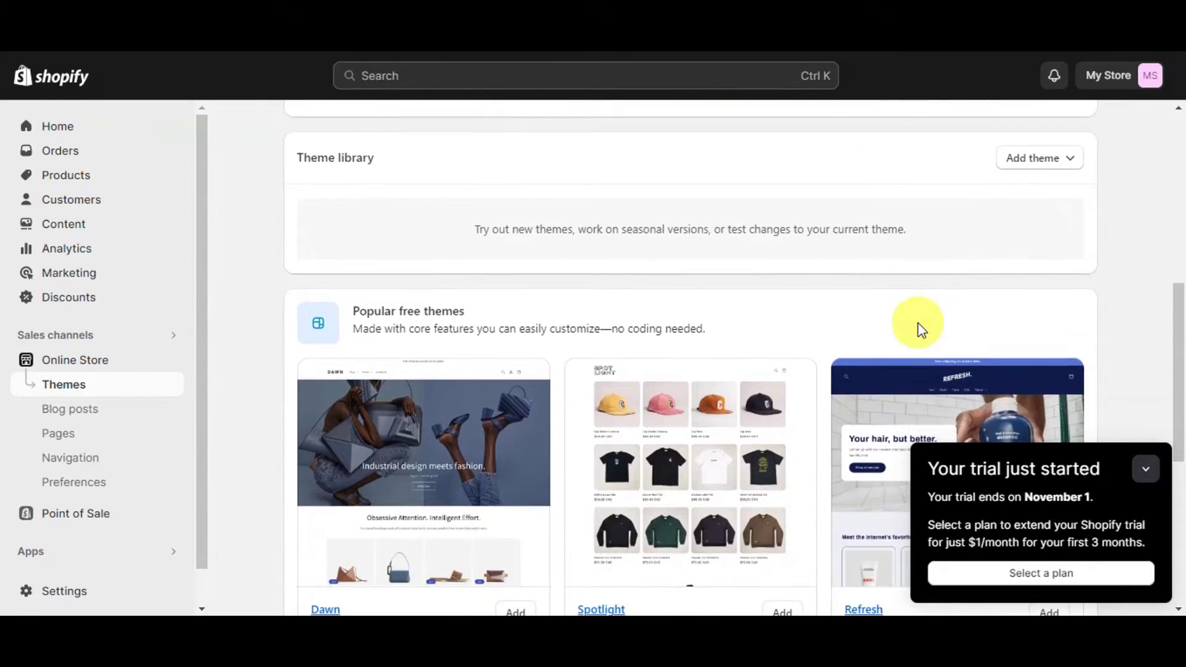
{"action": "scroll", "coordinate": [917, 329], "scroll_direction": "up", "scroll_amount": 3}
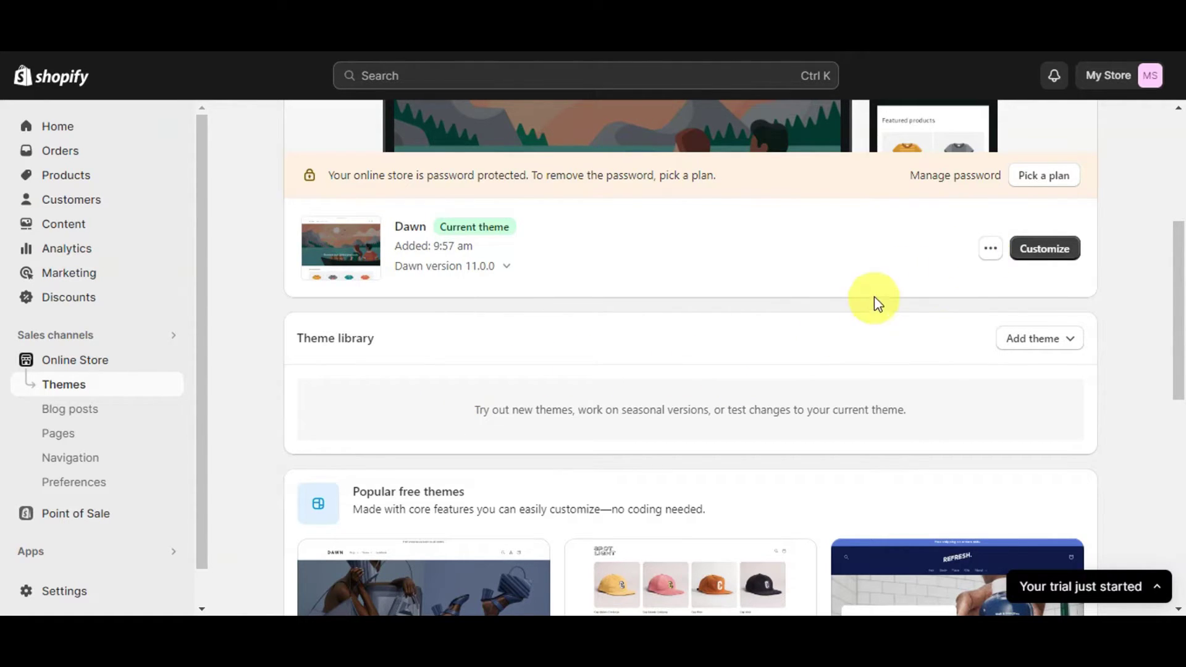
Choose Customize from the Dawn theme's actions menu to launch the theme editor
{"action": "left_click", "coordinate": [991, 251]}
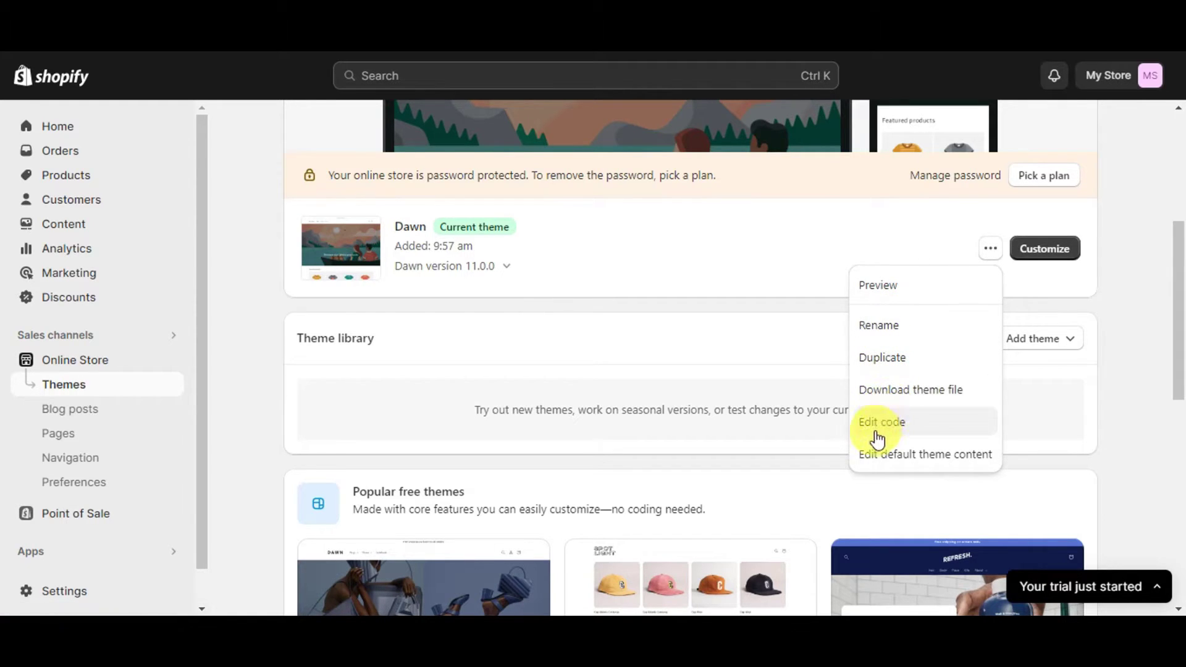
{"action": "left_click", "coordinate": [1044, 249]}
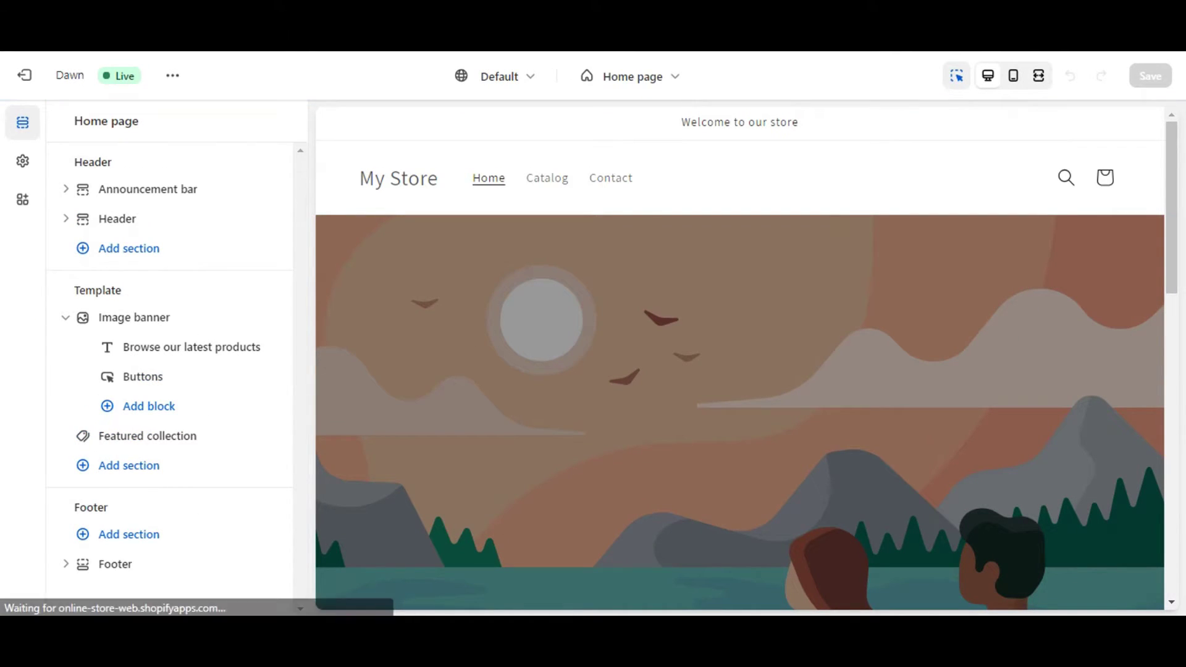
{"action": "left_click", "coordinate": [398, 553]}
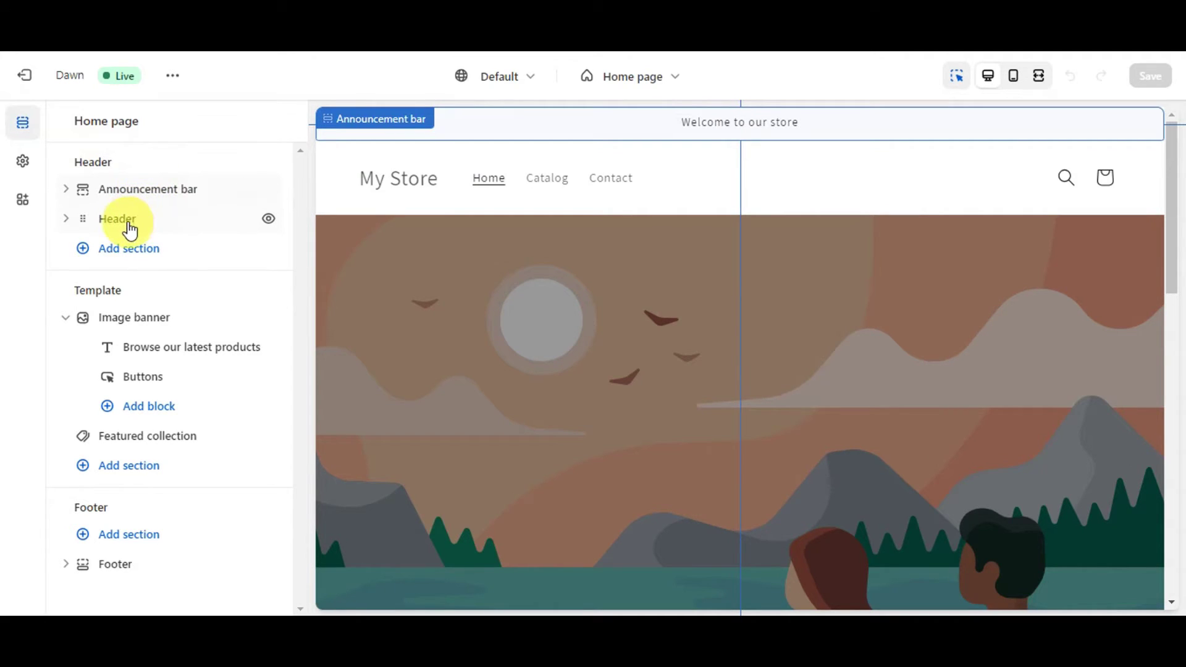
{"action": "left_click", "coordinate": [87, 249]}
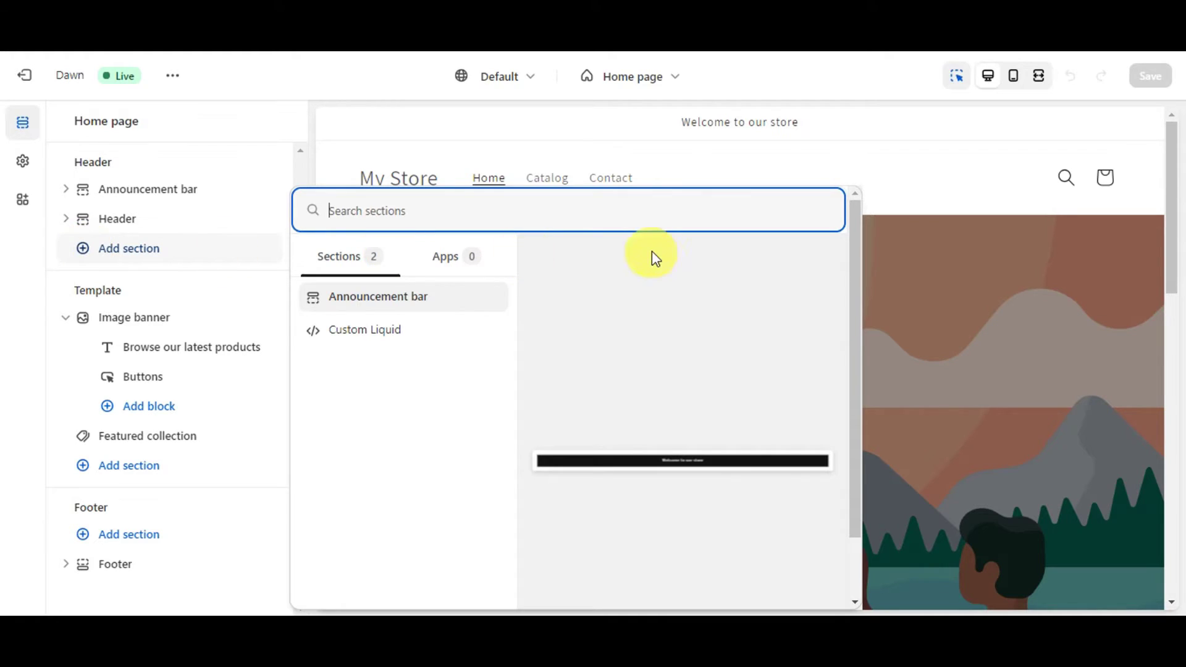
{"action": "left_click", "coordinate": [828, 127]}
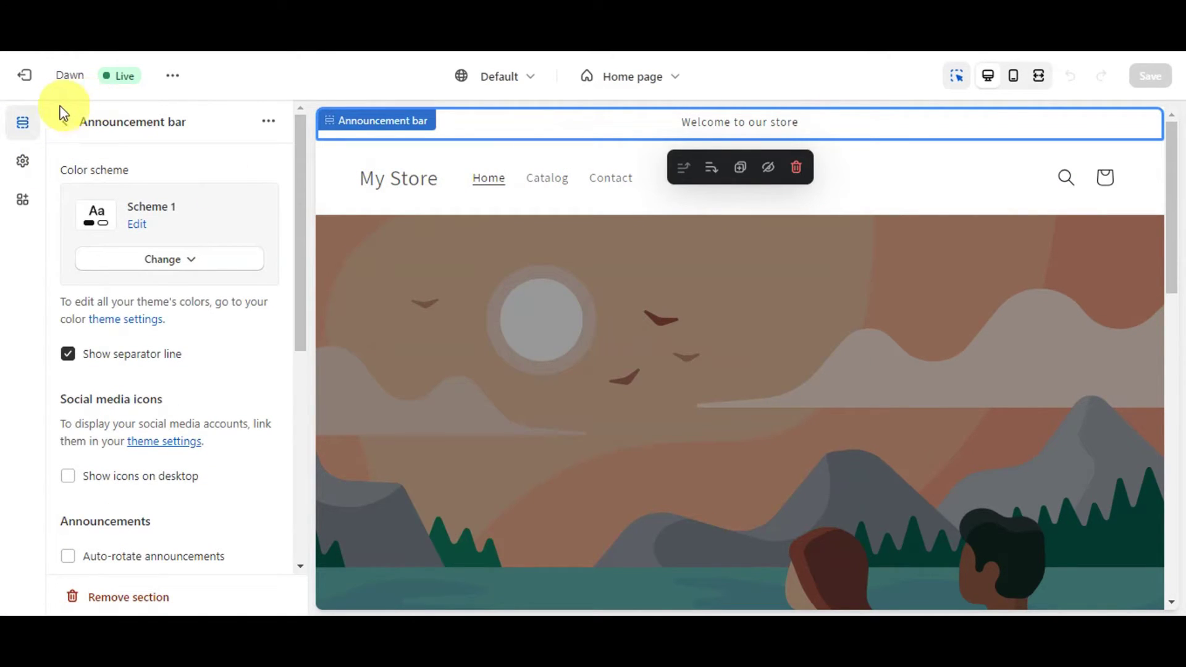
{"action": "left_click", "coordinate": [58, 123]}
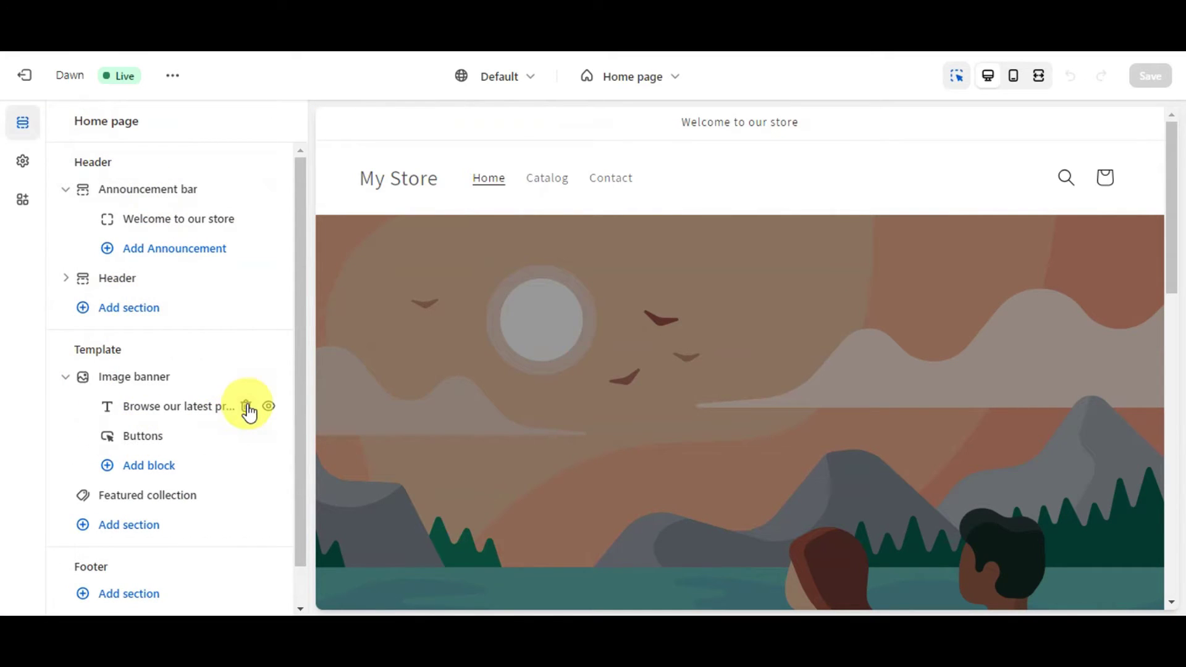
{"action": "scroll", "coordinate": [246, 410], "scroll_direction": "down", "scroll_amount": 1}
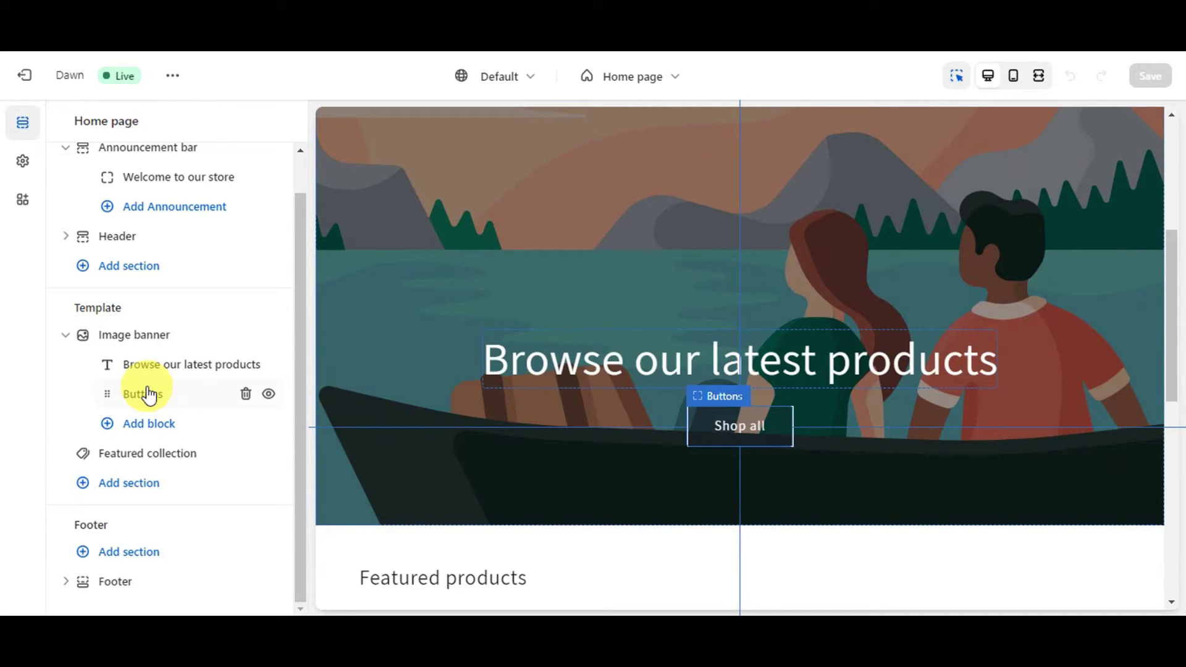
{"action": "left_click", "coordinate": [148, 393]}
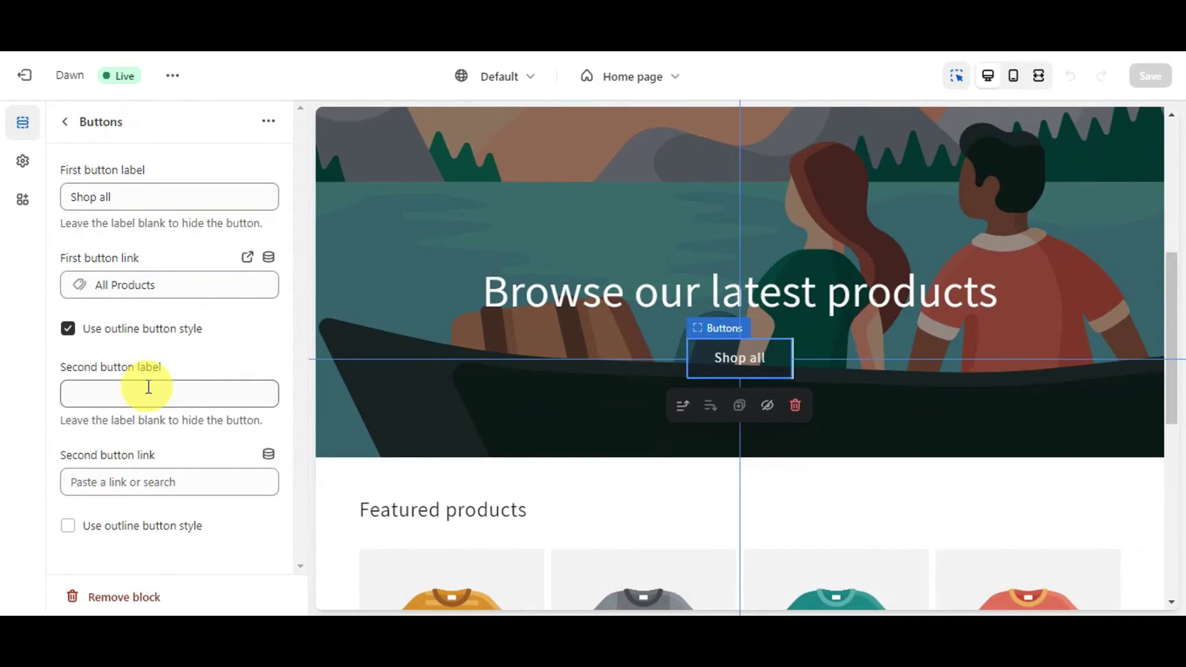
{"action": "left_click", "coordinate": [65, 122]}
{"action": "mouse_move", "coordinate": [183, 402]}
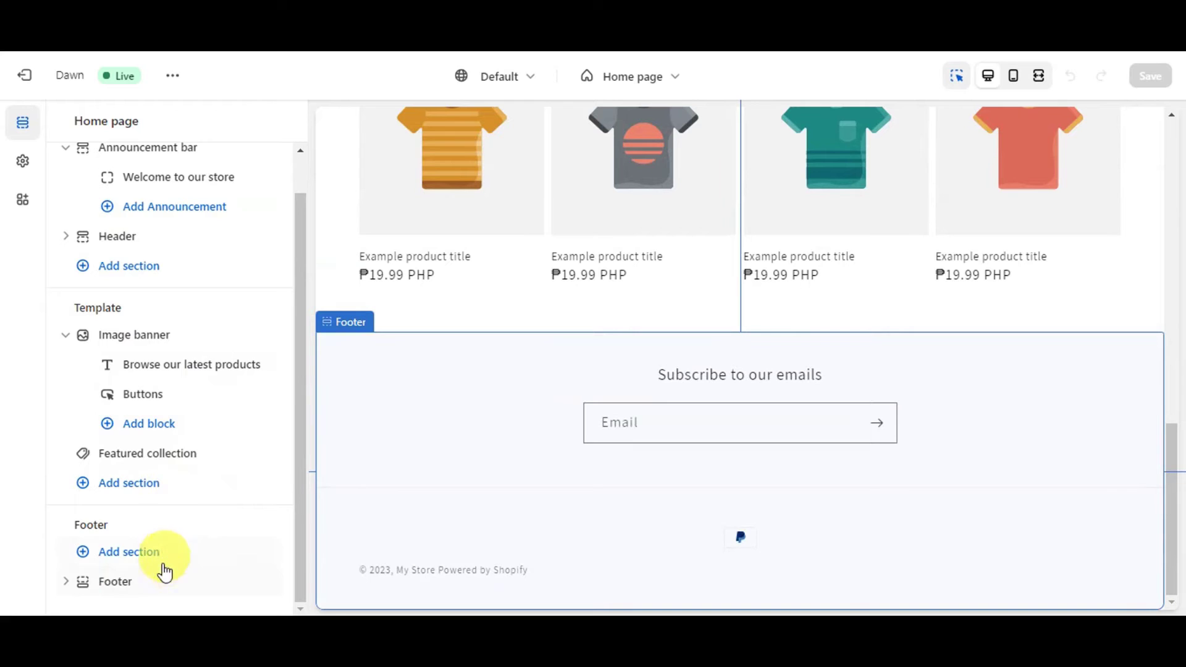
{"action": "scroll", "coordinate": [243, 204], "scroll_direction": "up", "scroll_amount": 1}
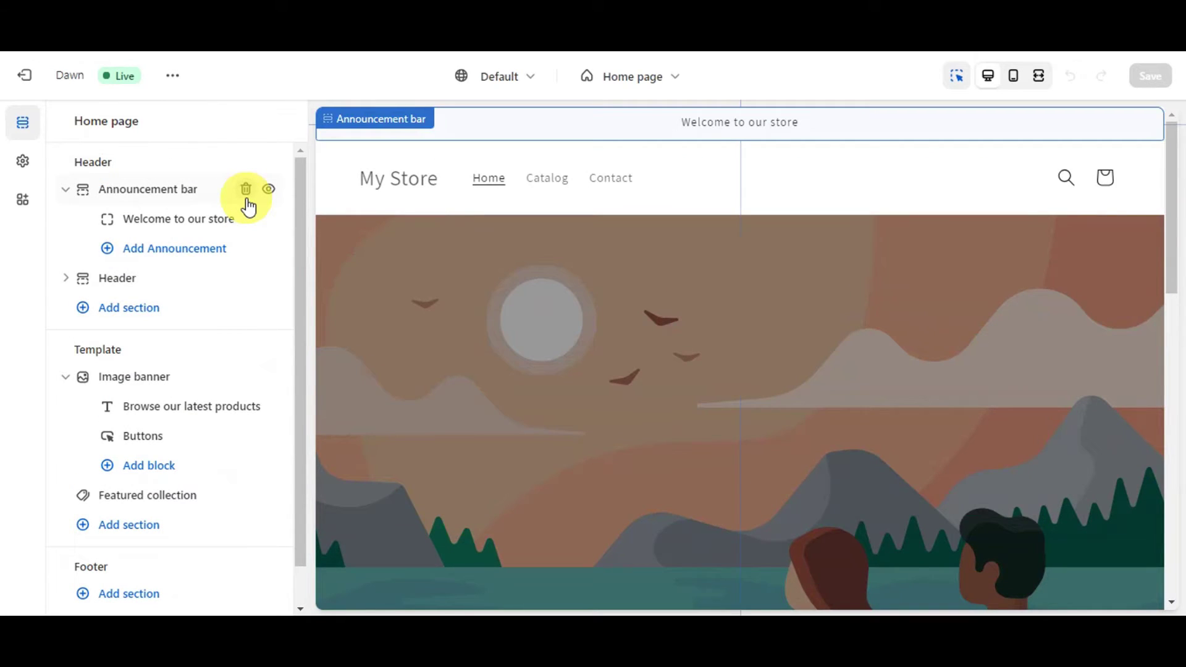
{"action": "scroll", "coordinate": [247, 206], "scroll_direction": "down", "scroll_amount": 1}
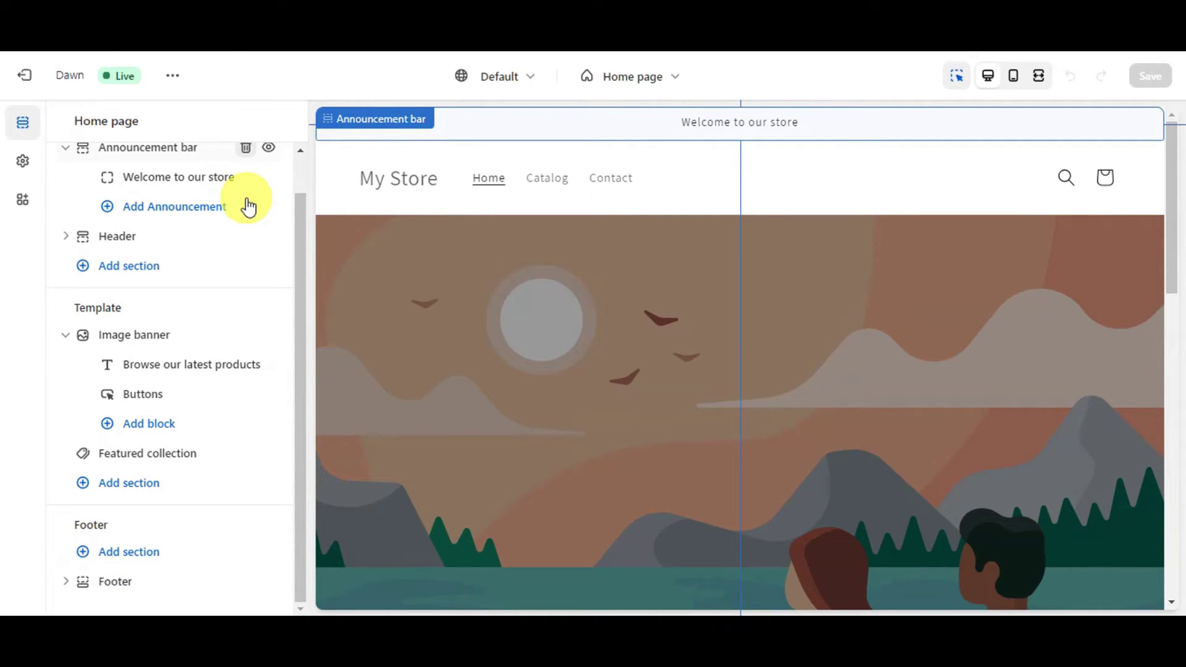
Review the Theme settings' Logo options, then show the App embeds panel
{"action": "left_click", "coordinate": [28, 171]}
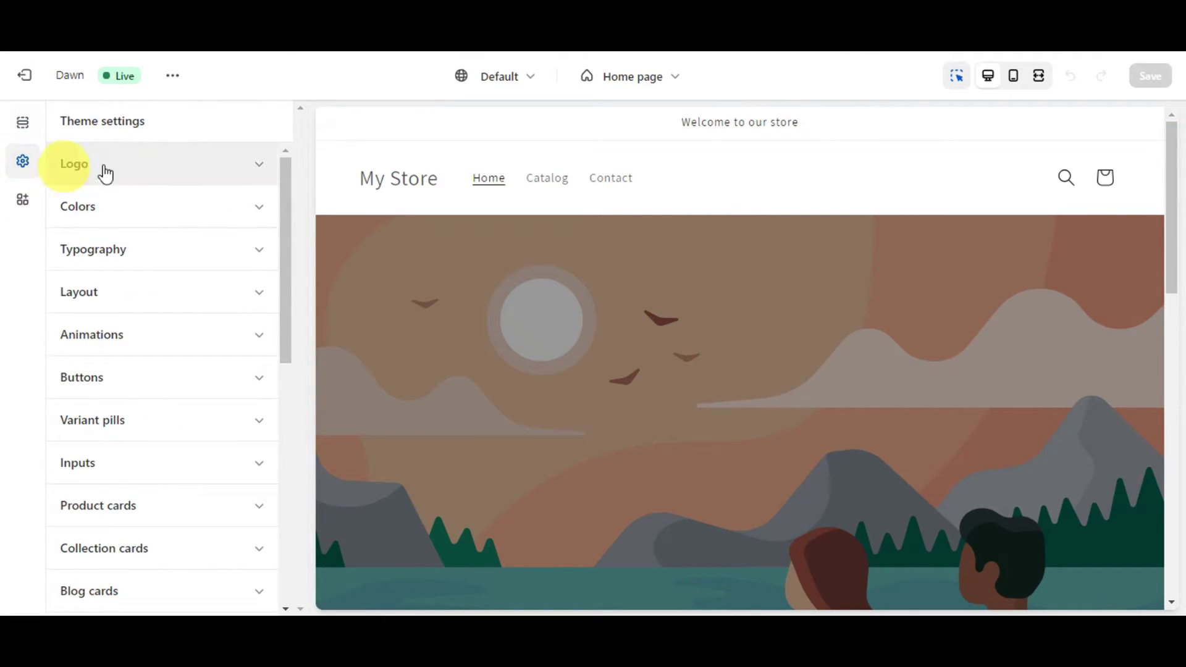
{"action": "left_click", "coordinate": [155, 173]}
{"action": "left_click", "coordinate": [155, 173]}
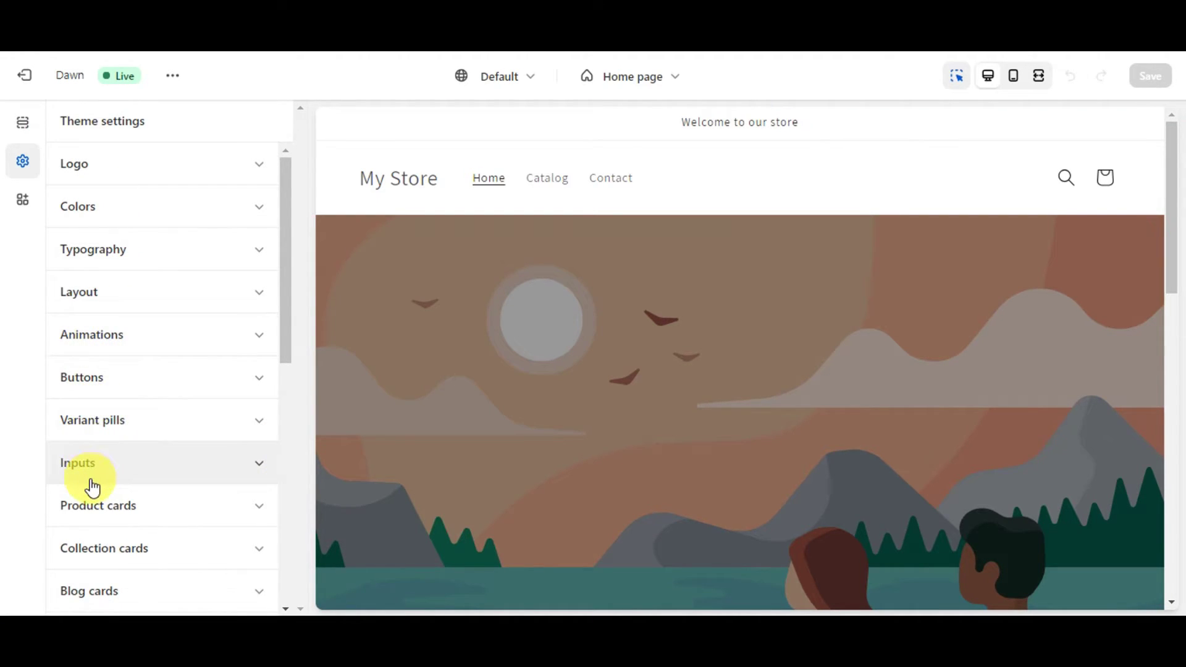
{"action": "scroll", "coordinate": [89, 487], "scroll_direction": "down", "scroll_amount": 1}
{"action": "scroll", "coordinate": [91, 486], "scroll_direction": "down", "scroll_amount": 8}
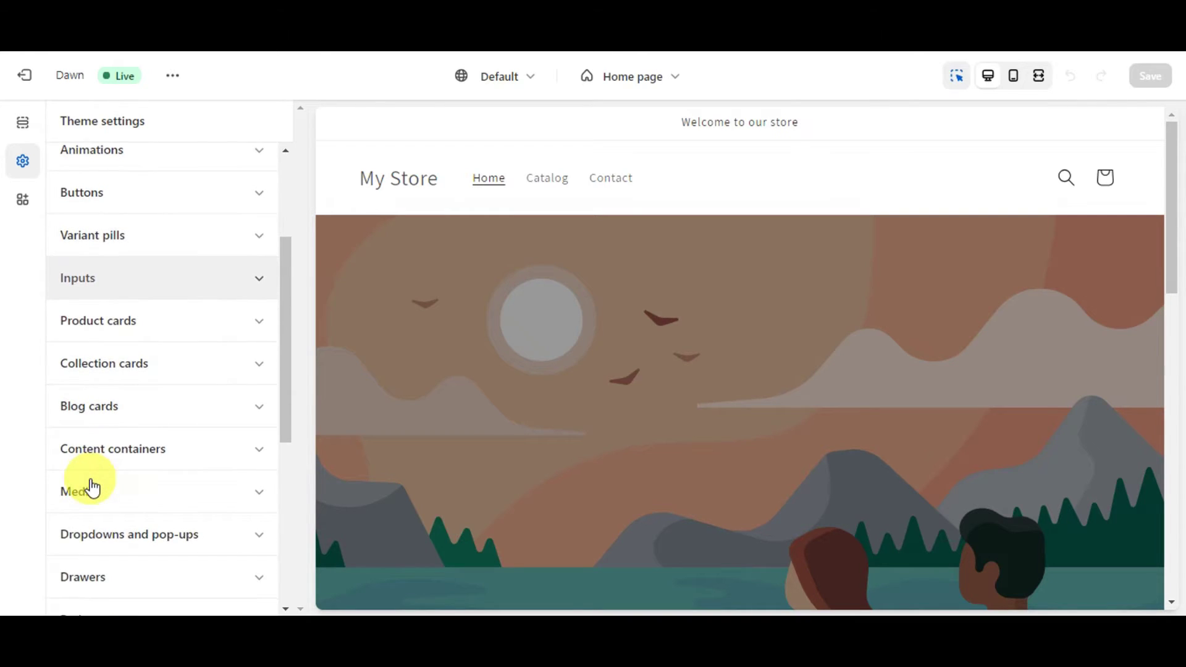
{"action": "scroll", "coordinate": [92, 486], "scroll_direction": "up", "scroll_amount": 10}
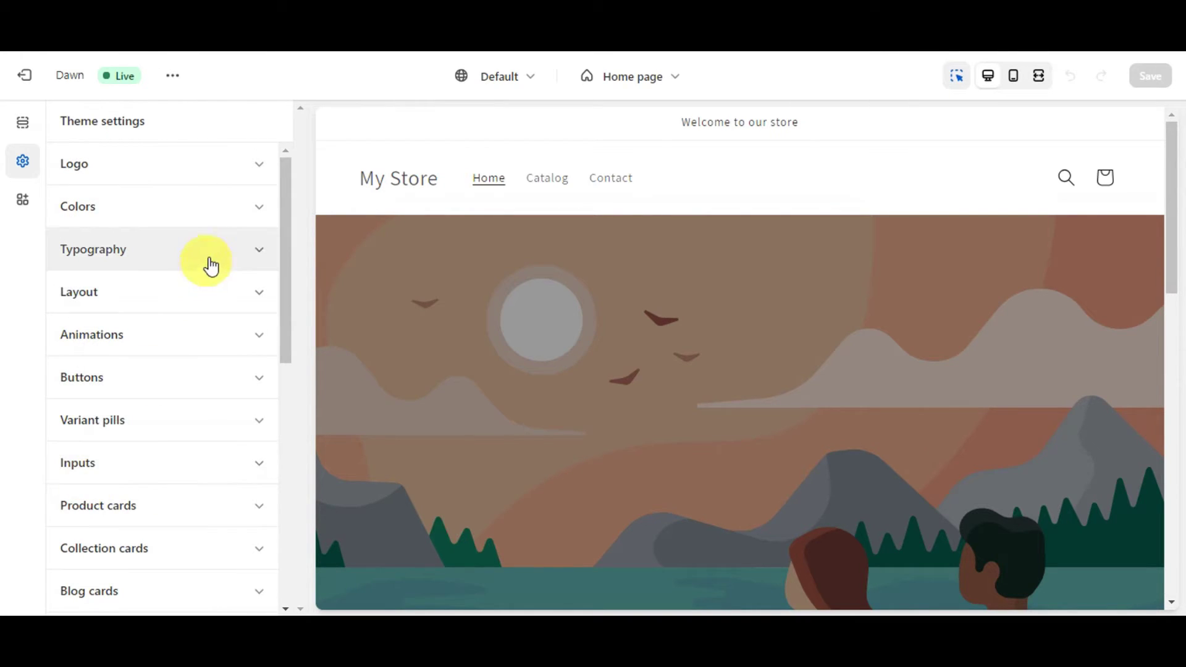
{"action": "left_click", "coordinate": [240, 177]}
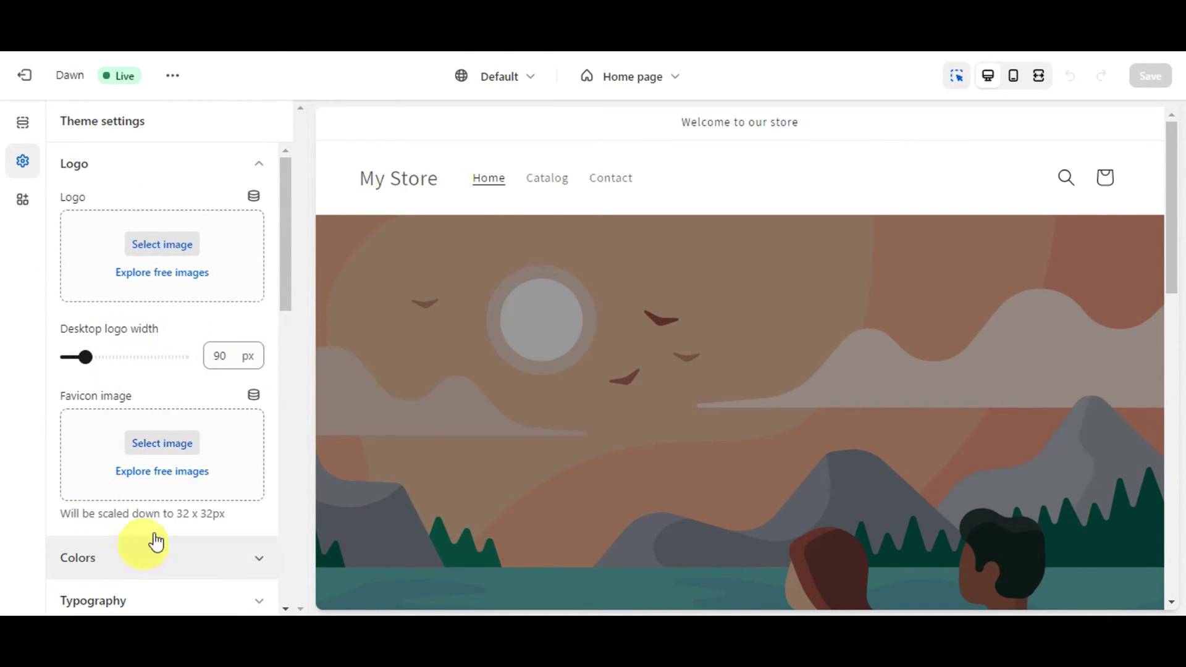
{"action": "scroll", "coordinate": [153, 396], "scroll_direction": "down", "scroll_amount": 3}
{"action": "scroll", "coordinate": [154, 395], "scroll_direction": "up", "scroll_amount": 3}
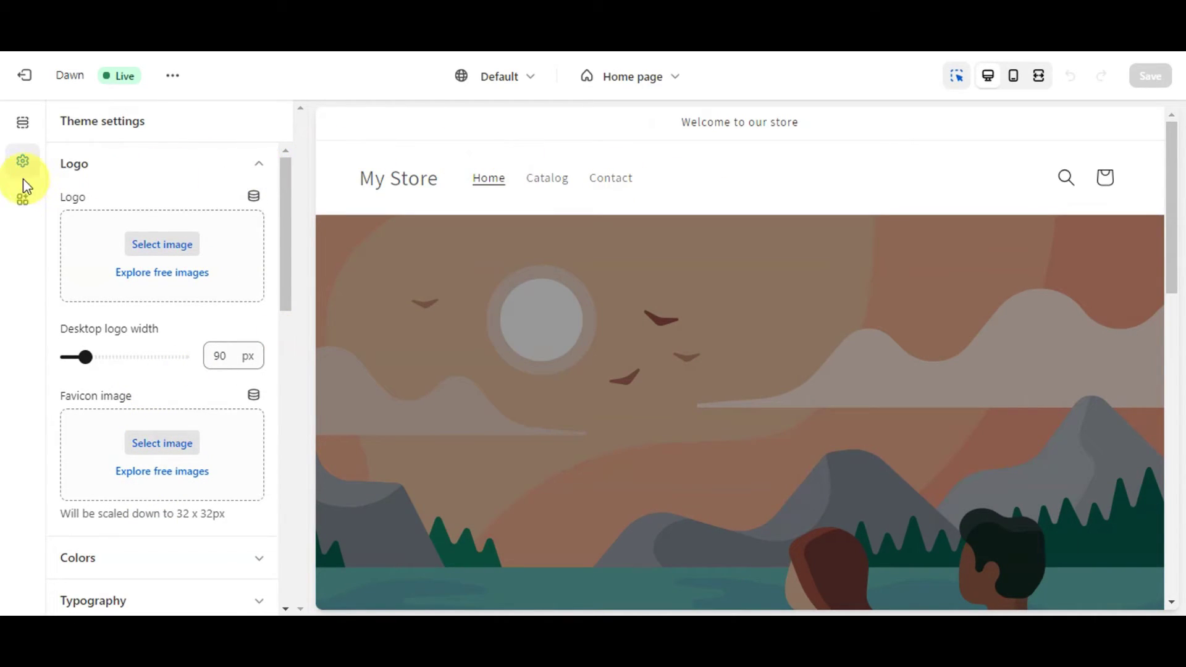
{"action": "left_click", "coordinate": [24, 200]}
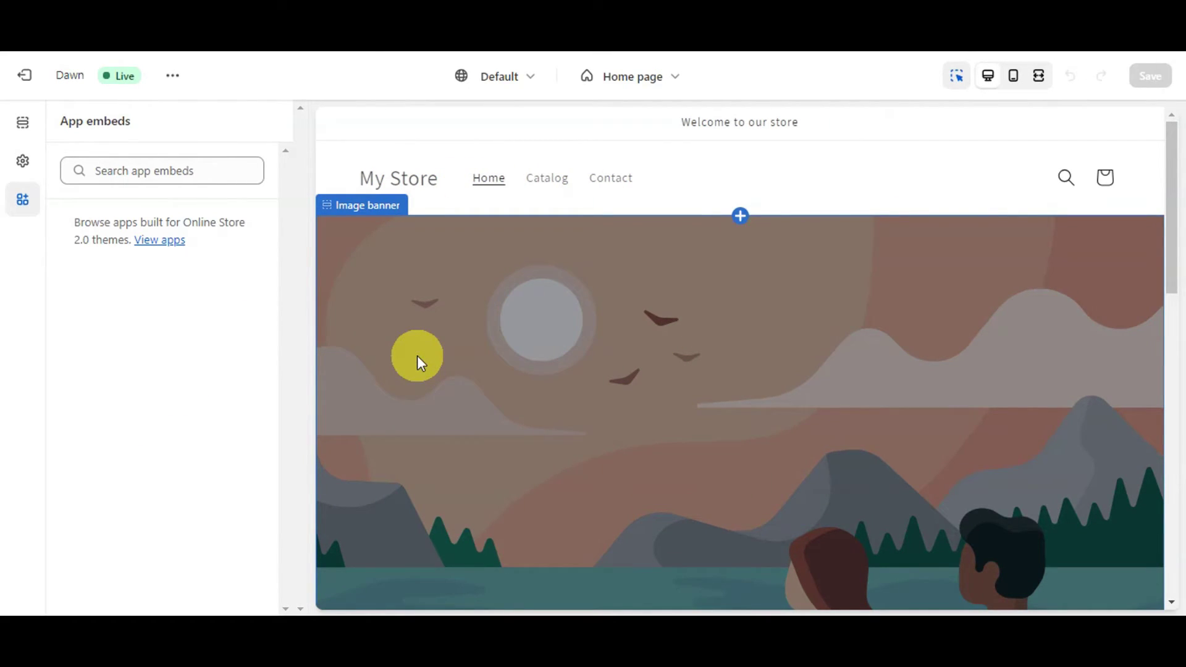
{"action": "left_click", "coordinate": [177, 79]}
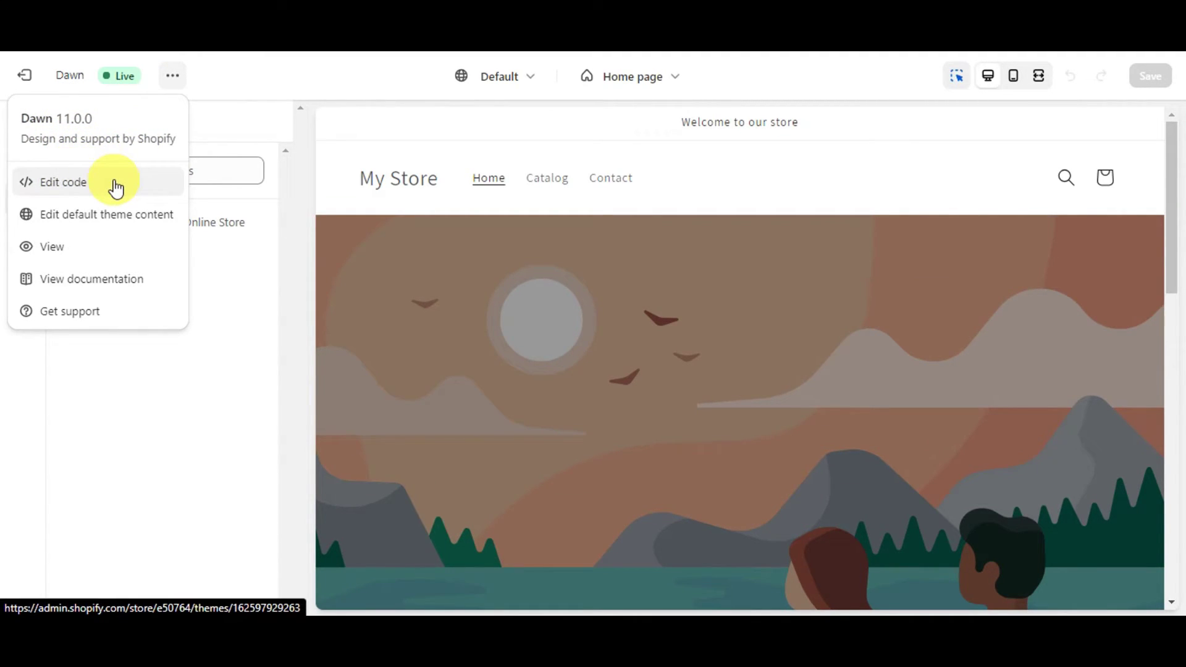
{"action": "left_click", "coordinate": [101, 213]}
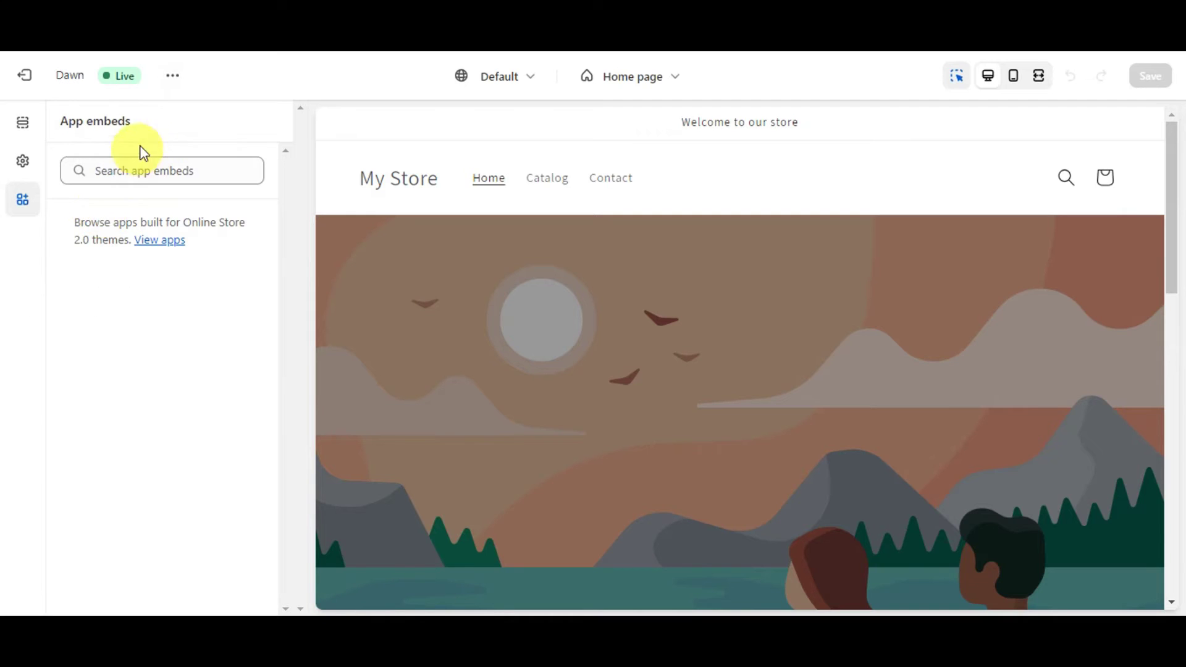
{"action": "left_click", "coordinate": [172, 77]}
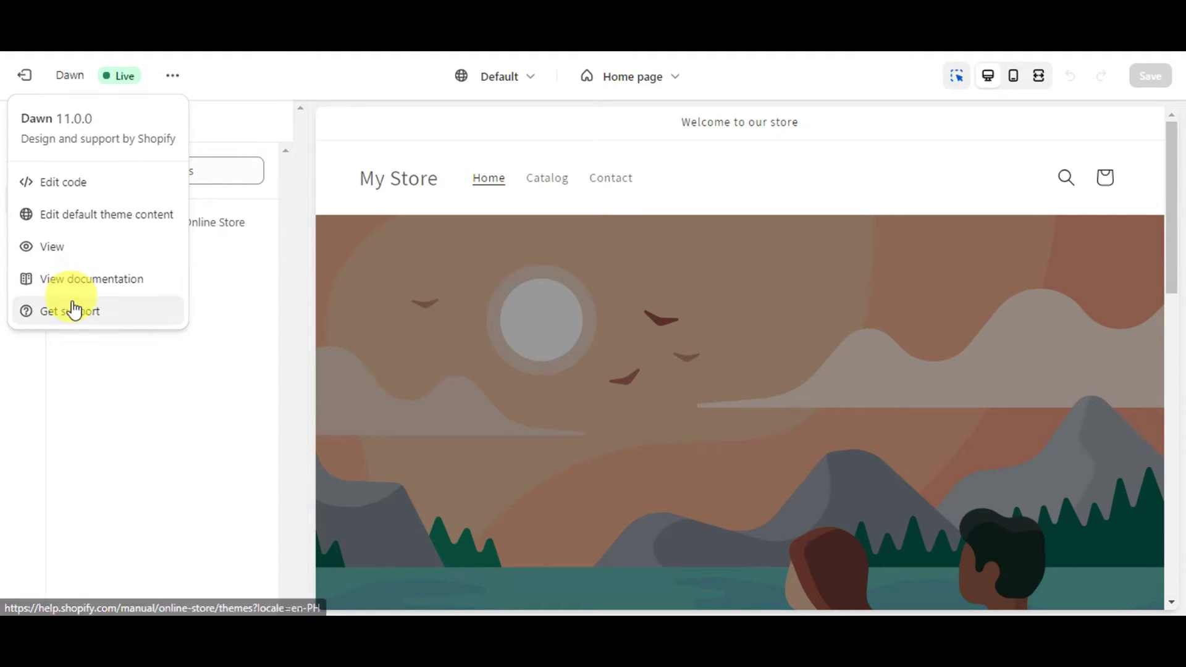
{"action": "left_click", "coordinate": [527, 84]}
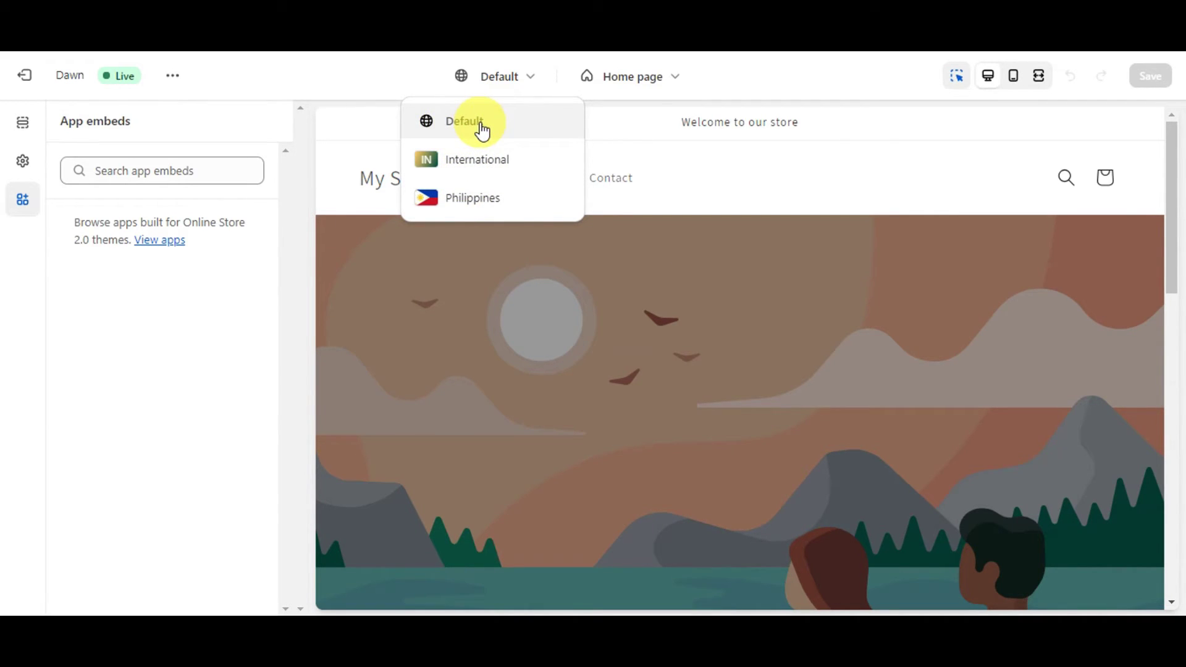
{"action": "left_click", "coordinate": [675, 91]}
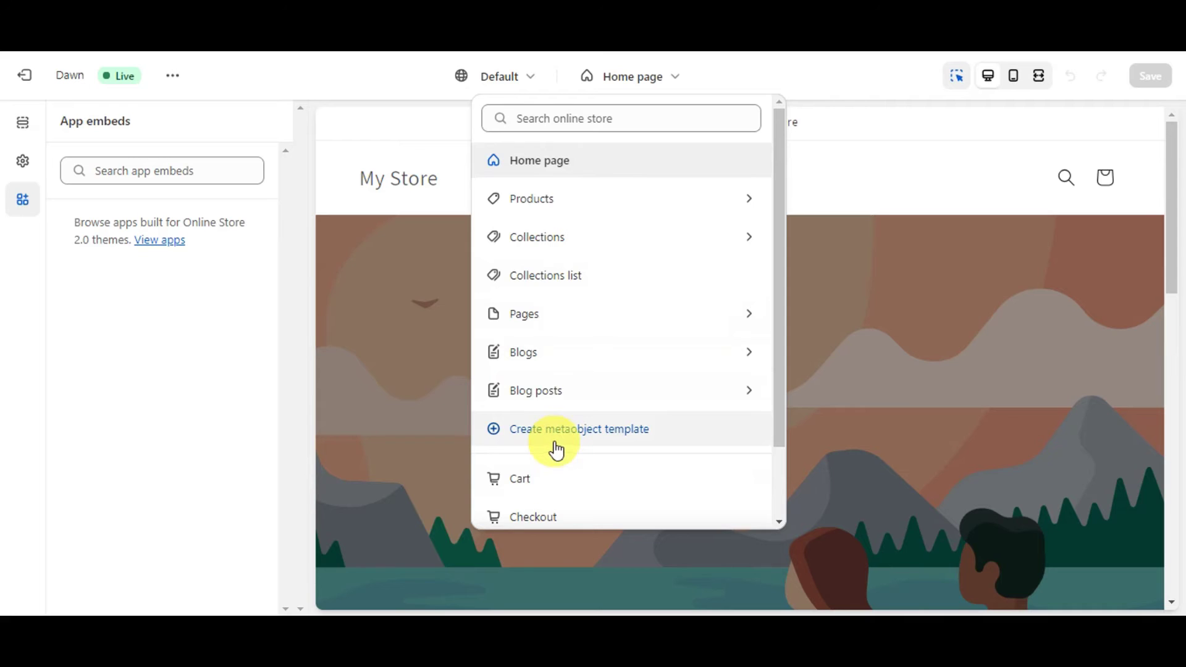
{"action": "left_click", "coordinate": [598, 200]}
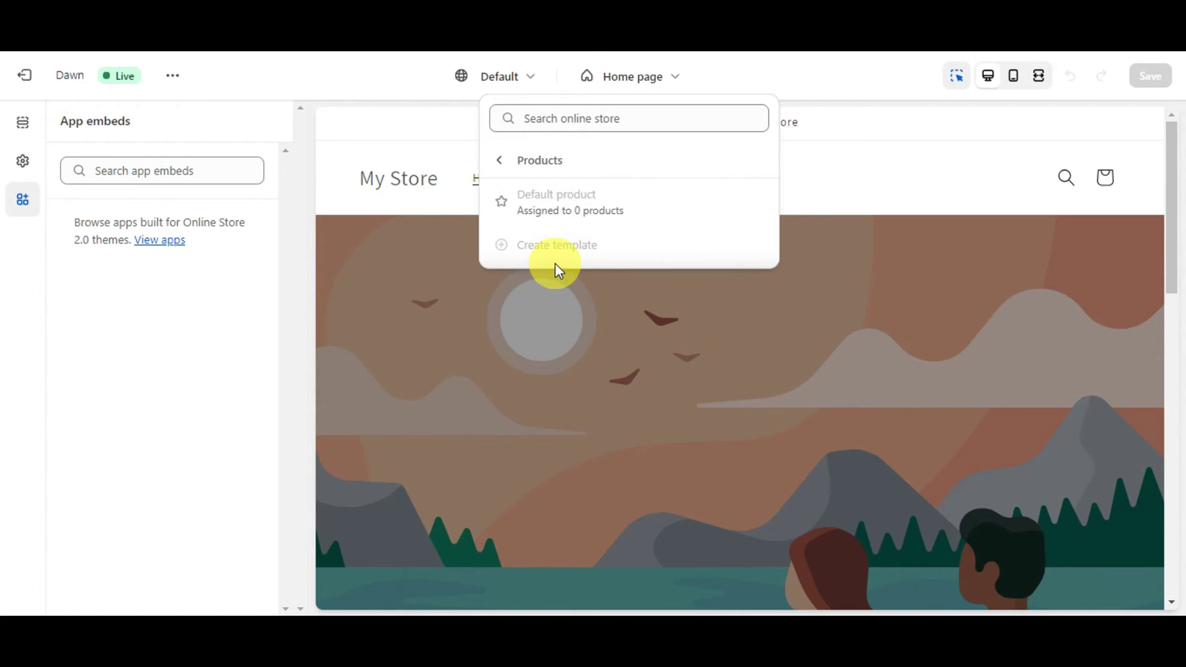
{"action": "left_click", "coordinate": [508, 160]}
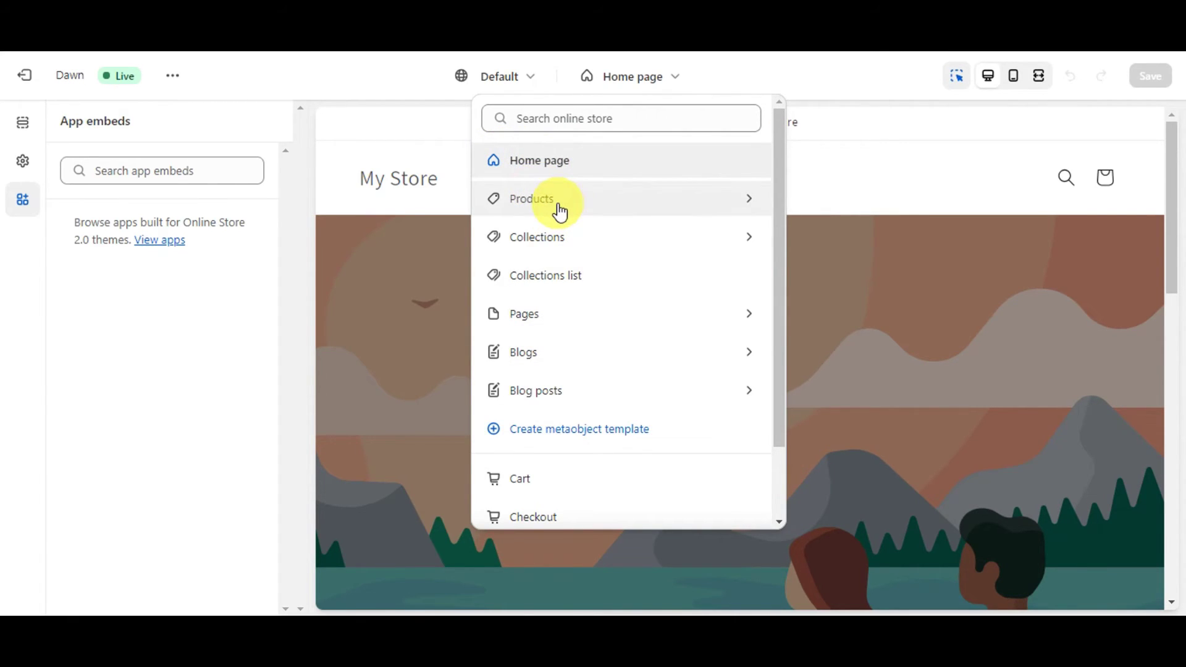
{"action": "left_click", "coordinate": [685, 209]}
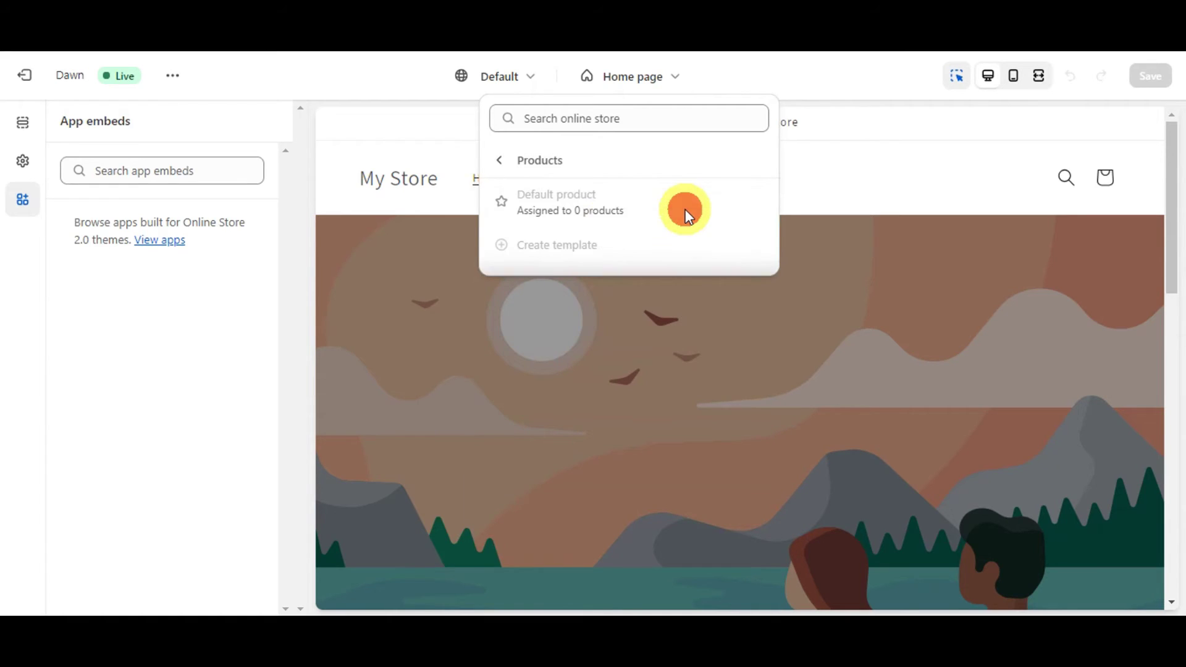
{"action": "left_click", "coordinate": [870, 87]}
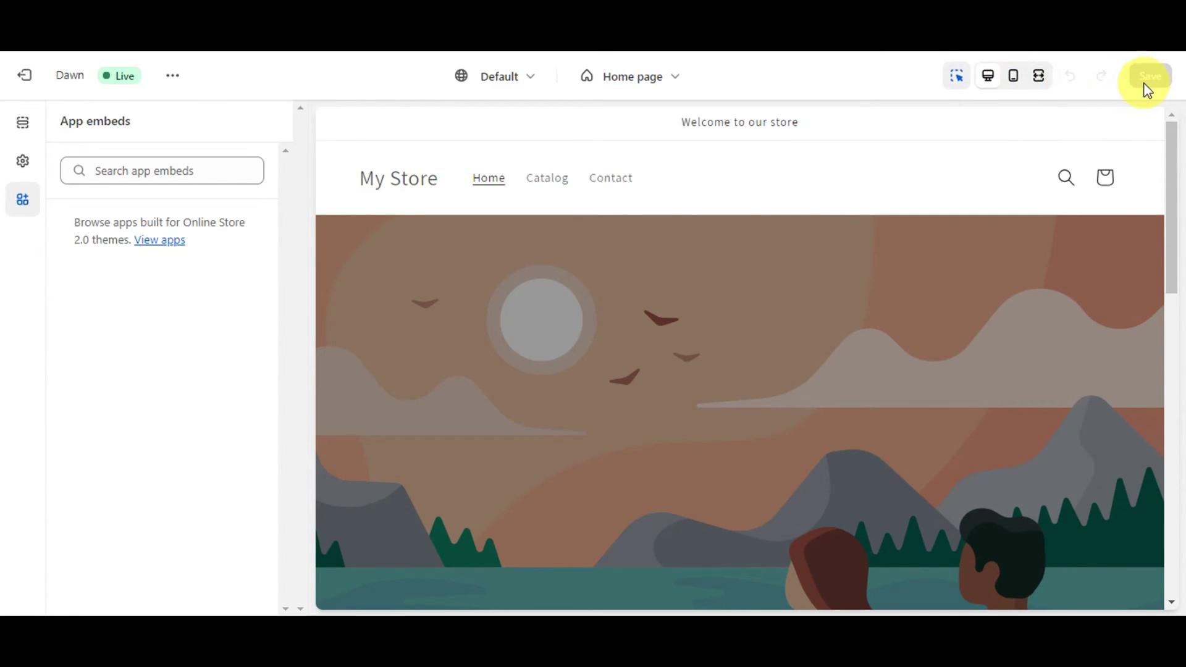
Replace the Featured collection heading 'Featured products' with 'My Product'
{"action": "scroll", "coordinate": [935, 309], "scroll_direction": "down", "scroll_amount": 8}
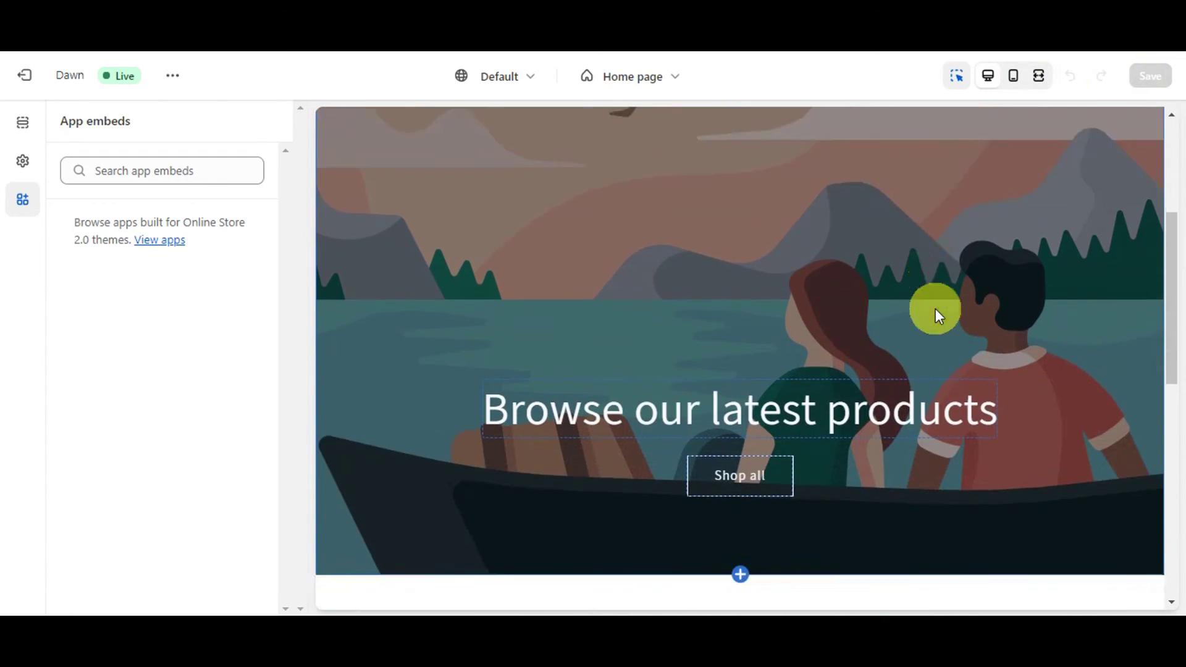
{"action": "scroll", "coordinate": [935, 309], "scroll_direction": "down", "scroll_amount": 5}
{"action": "scroll", "coordinate": [935, 309], "scroll_direction": "up", "scroll_amount": 1}
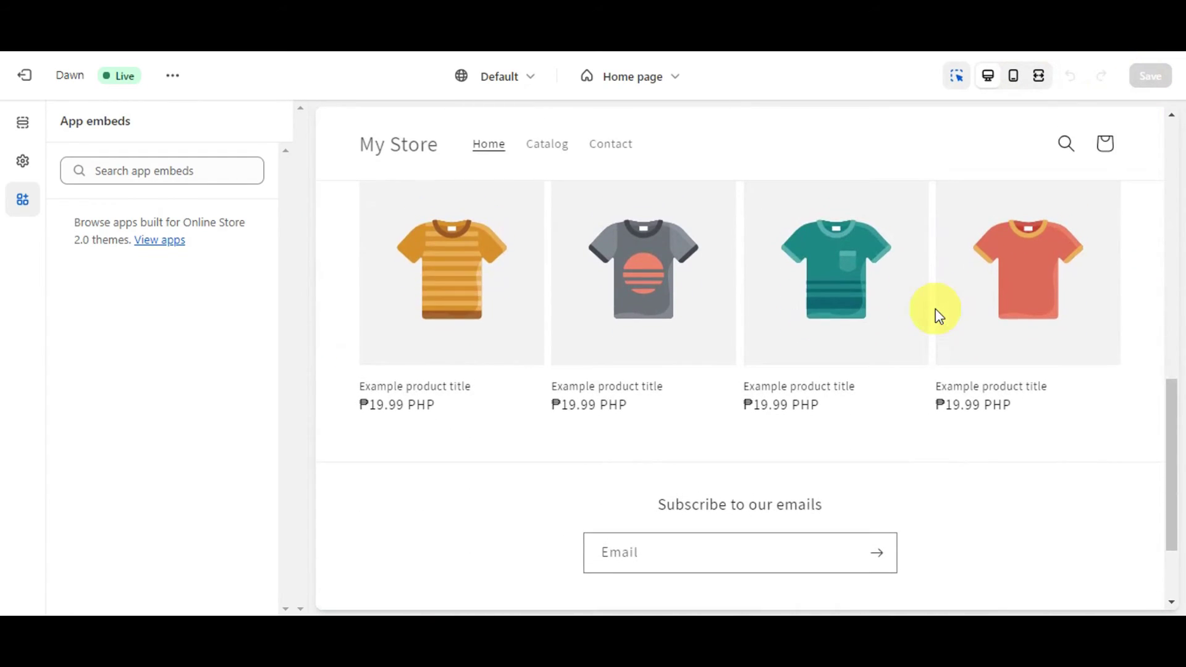
{"action": "scroll", "coordinate": [463, 361], "scroll_direction": "up", "scroll_amount": 2}
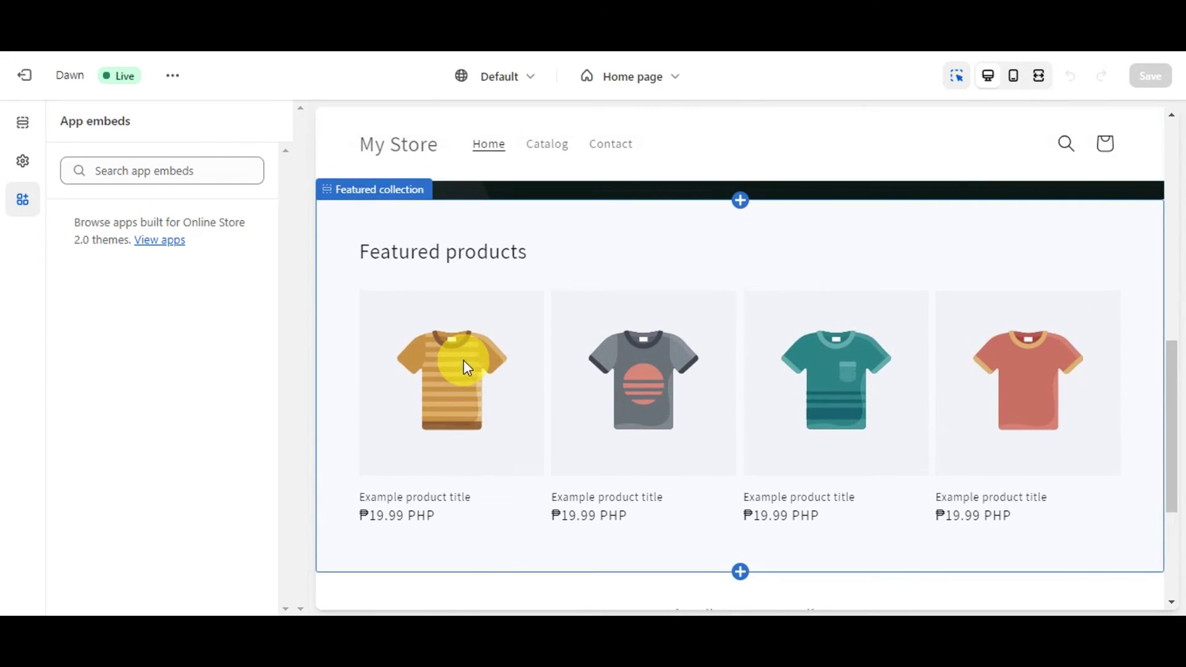
{"action": "left_click", "coordinate": [578, 267]}
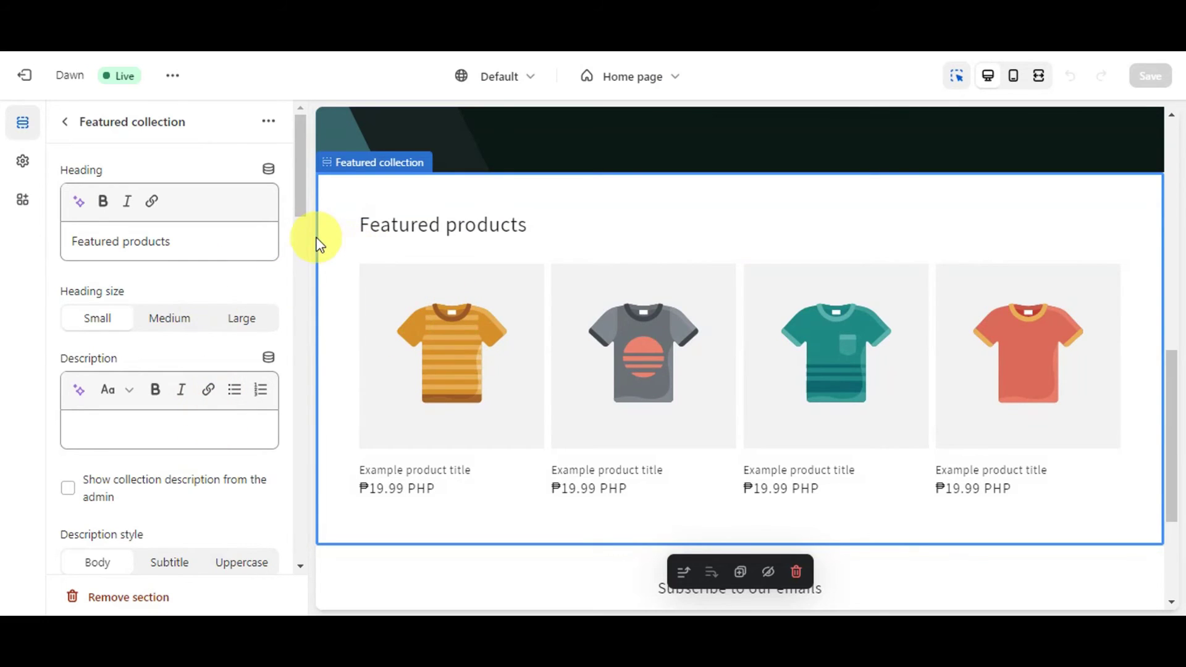
{"action": "left_click", "coordinate": [220, 252]}
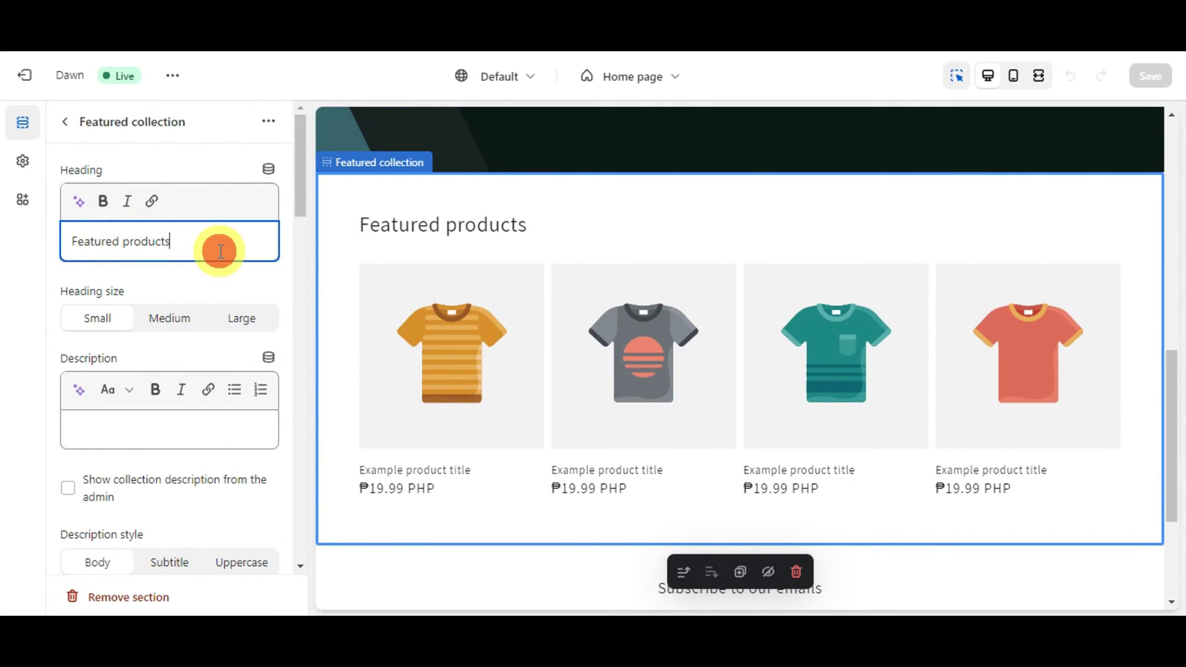
{"action": "key", "text": "ctrl+a"}
{"action": "key", "text": "BackSpace"}
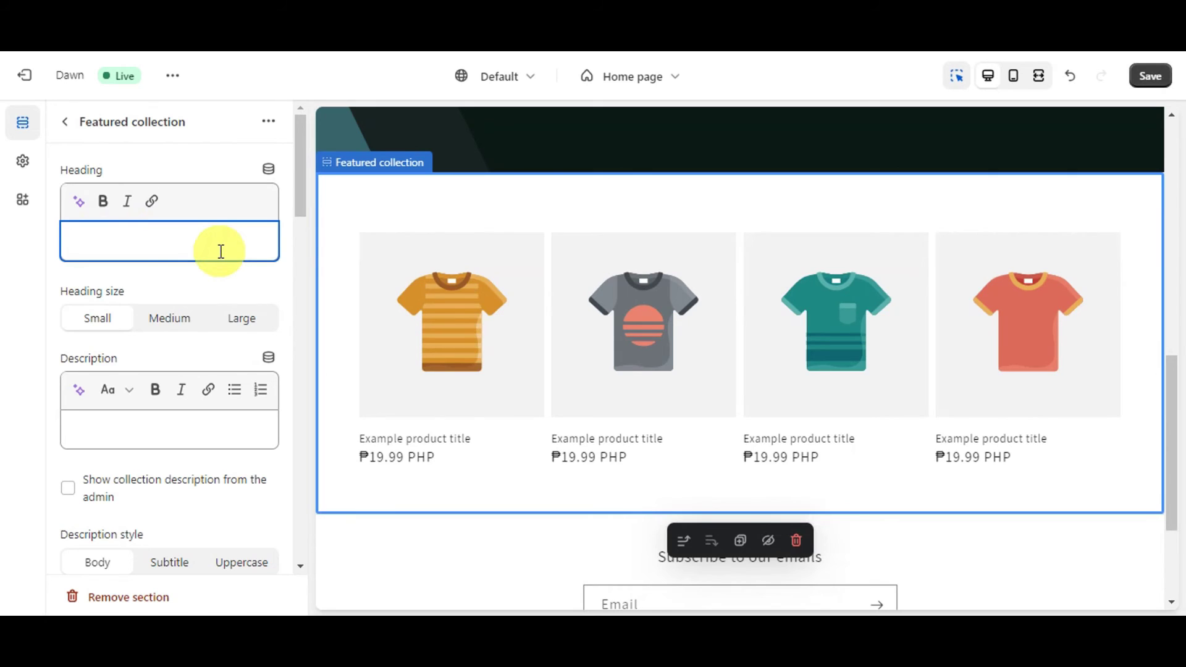
{"action": "type", "text": "My Product"}
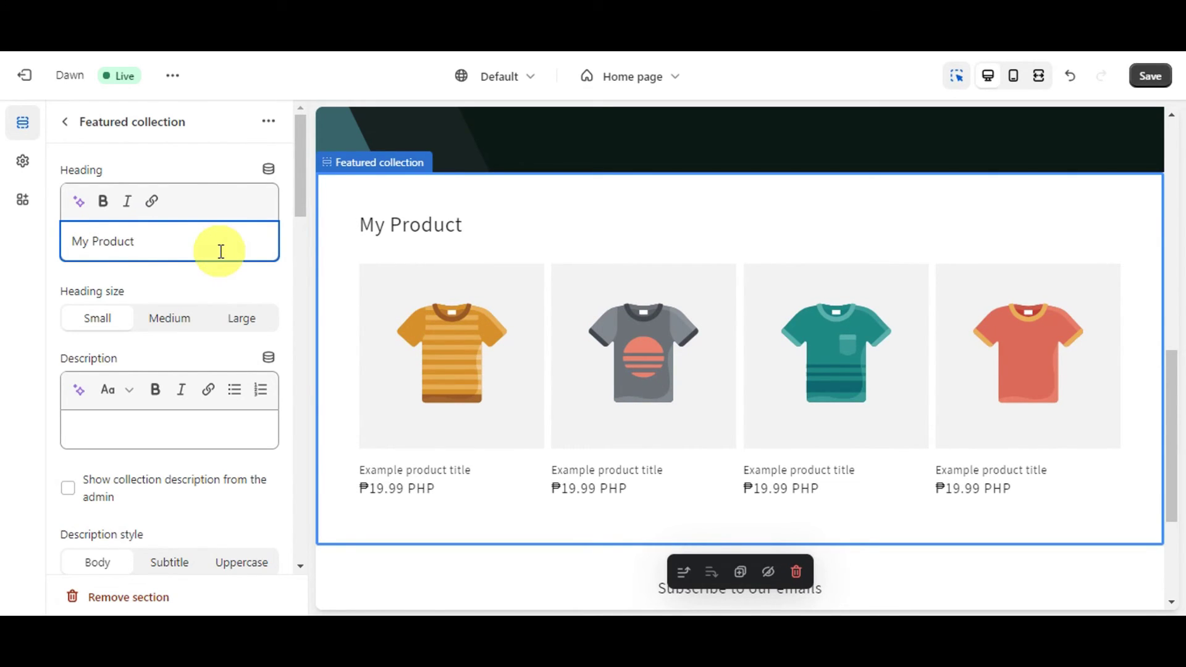
Scroll the preview down and select the Footer section to show its settings
{"action": "scroll", "coordinate": [167, 315], "scroll_direction": "down", "scroll_amount": 3}
{"action": "scroll", "coordinate": [172, 334], "scroll_direction": "down", "scroll_amount": 2}
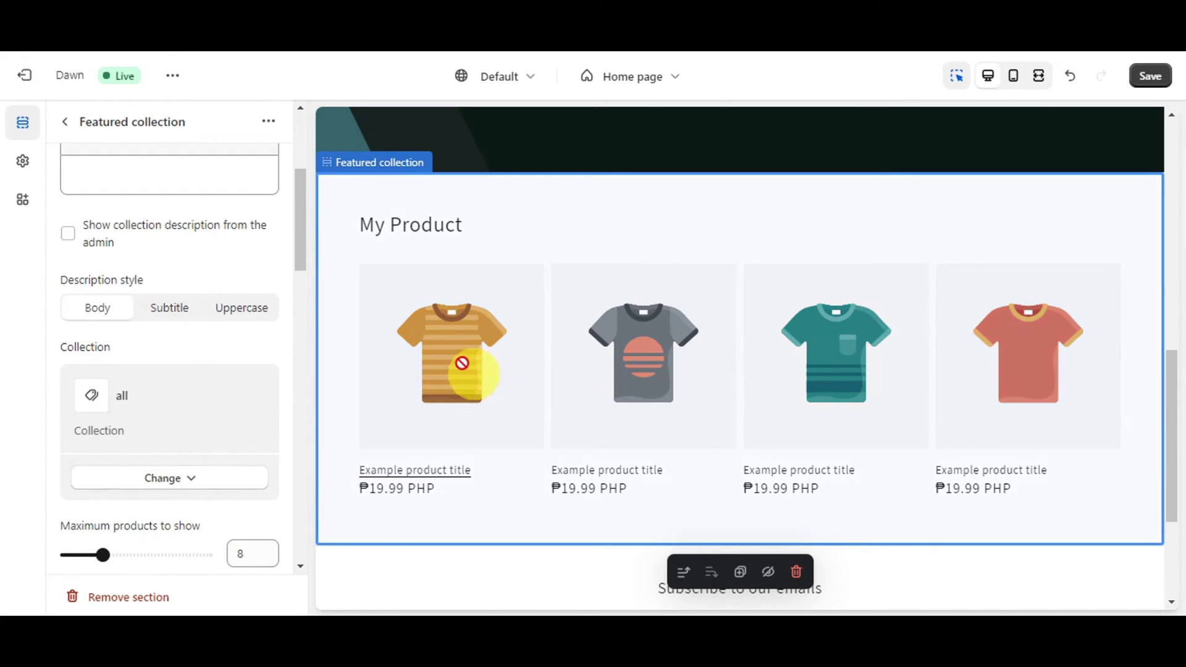
{"action": "left_click", "coordinate": [406, 459]}
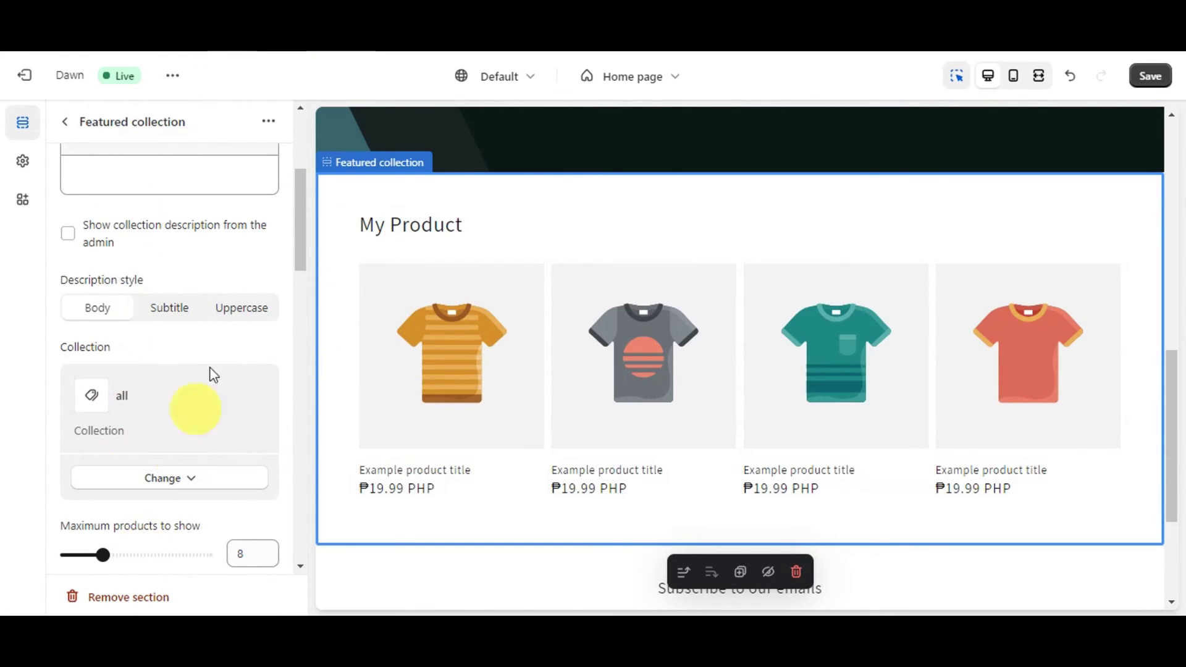
{"action": "scroll", "coordinate": [525, 486], "scroll_direction": "down", "scroll_amount": 2}
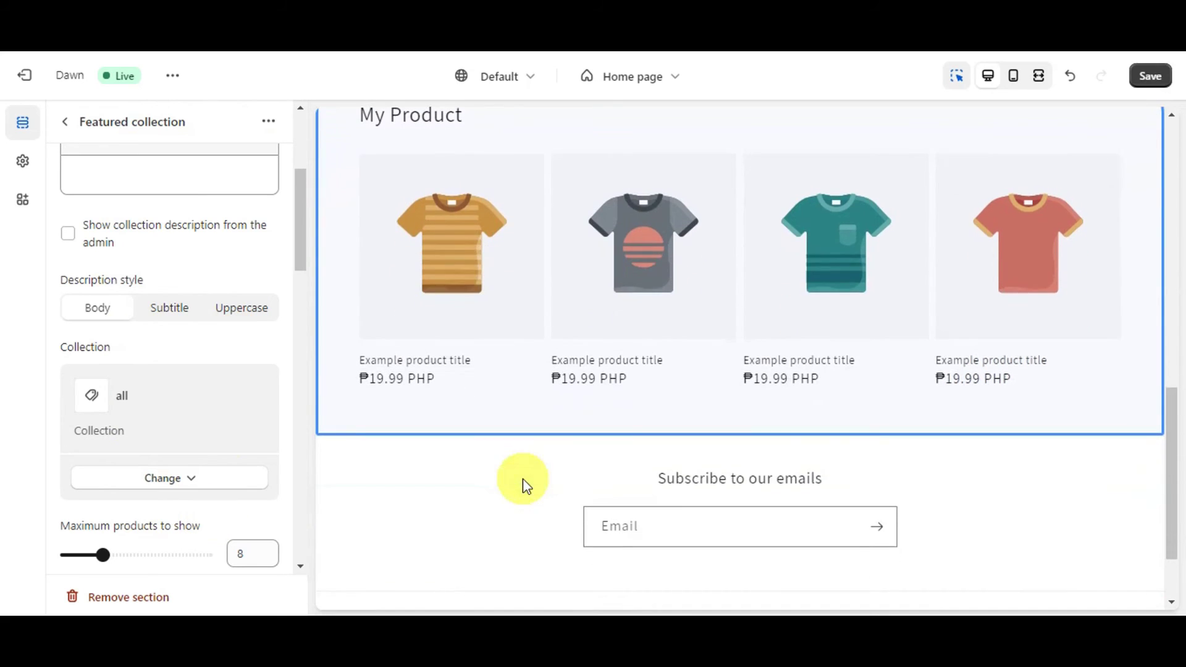
{"action": "scroll", "coordinate": [165, 416], "scroll_direction": "down", "scroll_amount": 5}
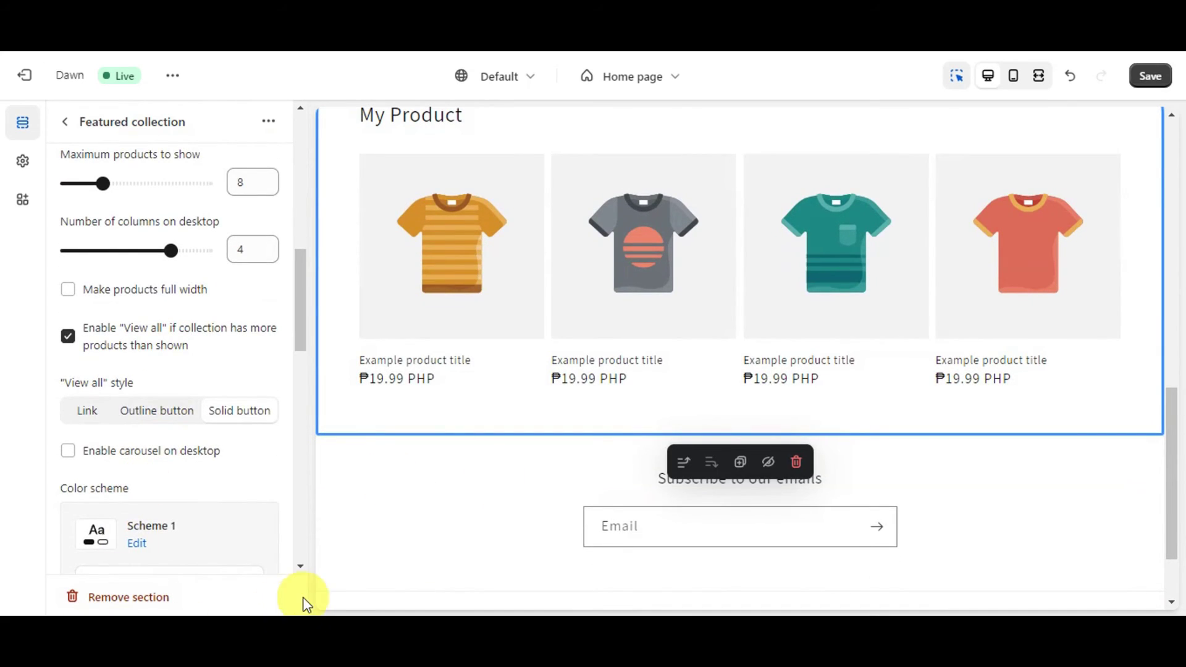
{"action": "left_click", "coordinate": [450, 548]}
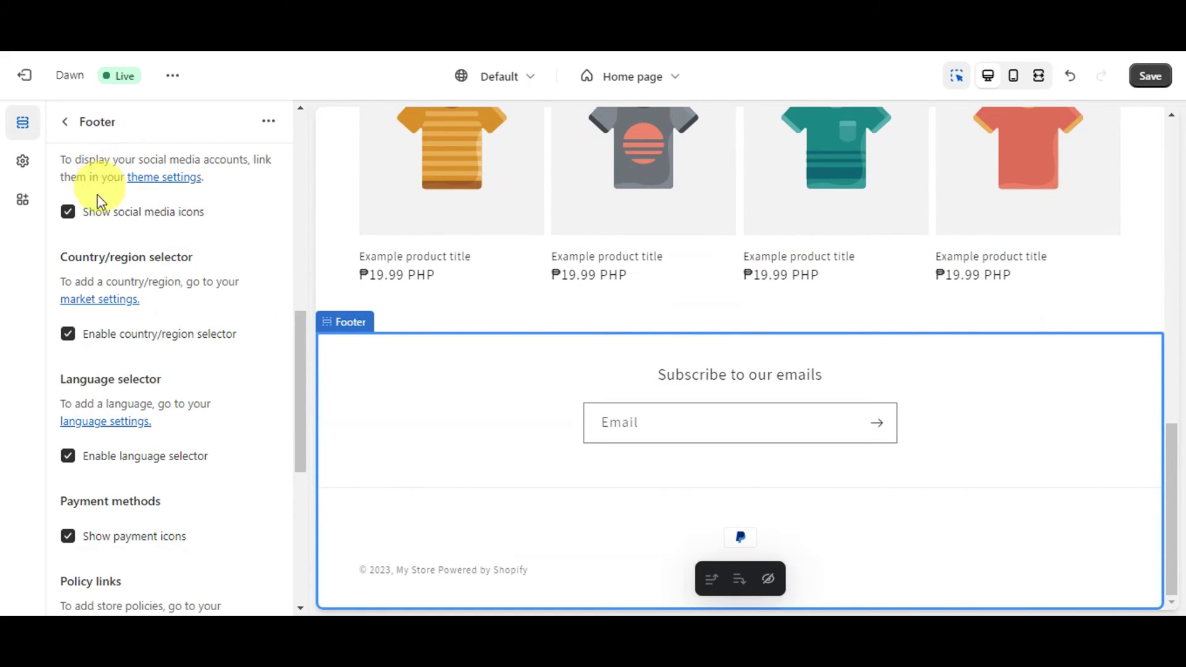
Look over the Footer settings, then save the Dawn theme changes
{"action": "scroll", "coordinate": [187, 299], "scroll_direction": "down", "scroll_amount": 1}
{"action": "scroll", "coordinate": [187, 299], "scroll_direction": "down", "scroll_amount": 3}
{"action": "scroll", "coordinate": [187, 297], "scroll_direction": "down", "scroll_amount": 2}
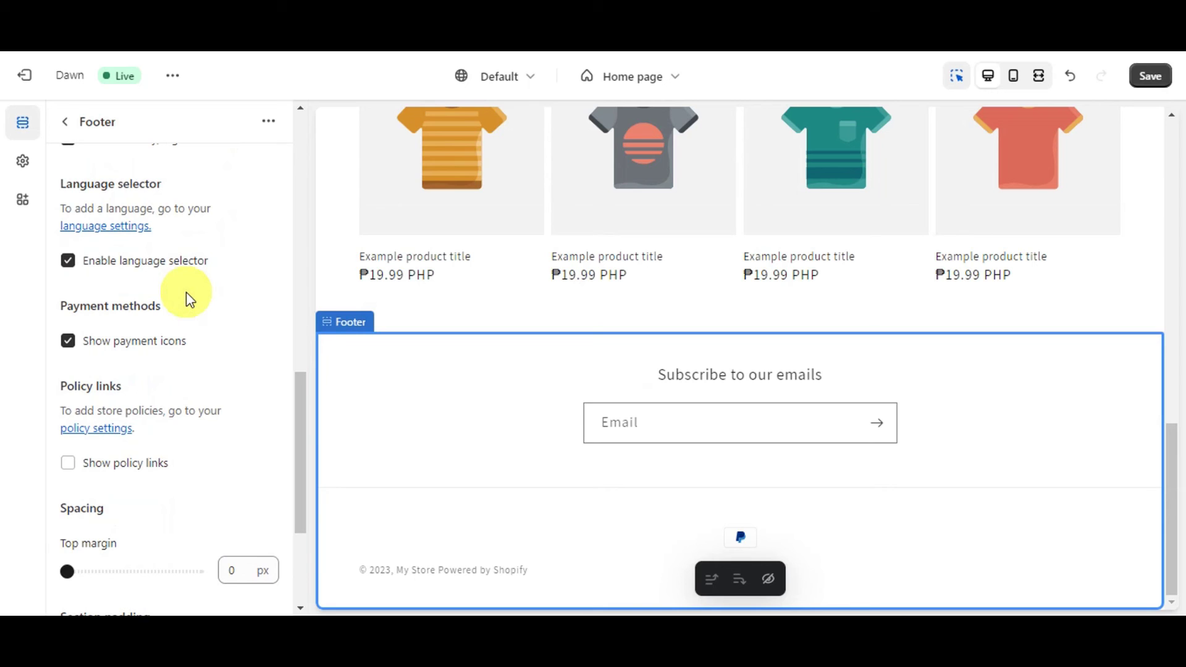
{"action": "scroll", "coordinate": [559, 377], "scroll_direction": "up", "scroll_amount": 10}
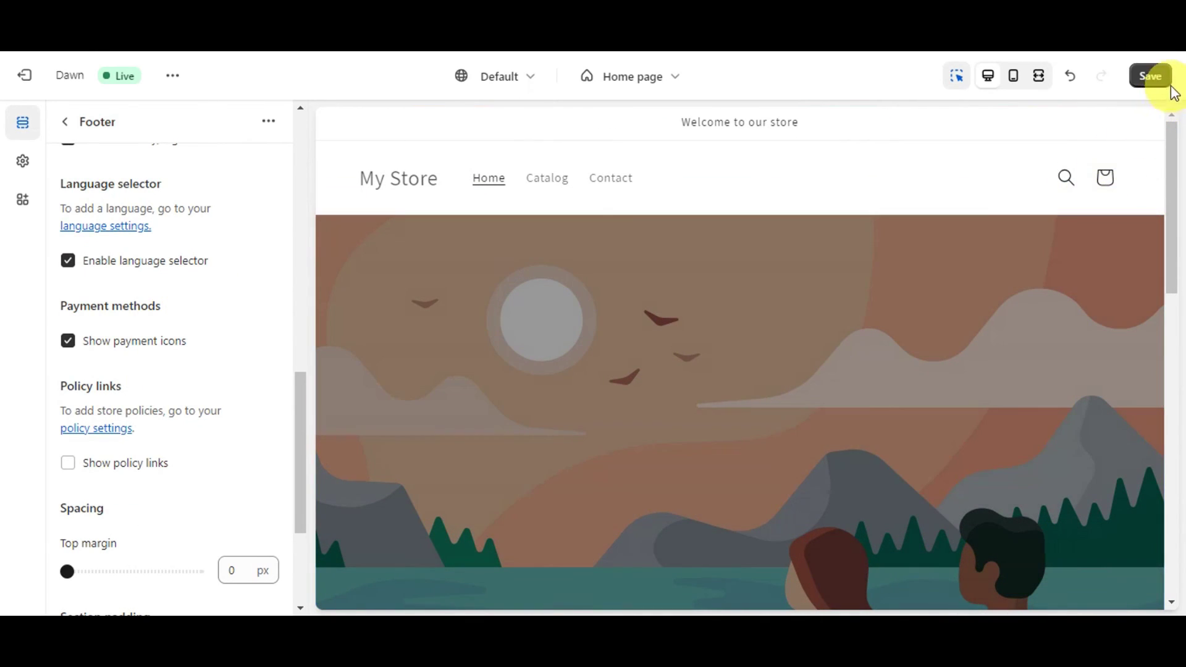
{"action": "left_click", "coordinate": [1153, 76]}
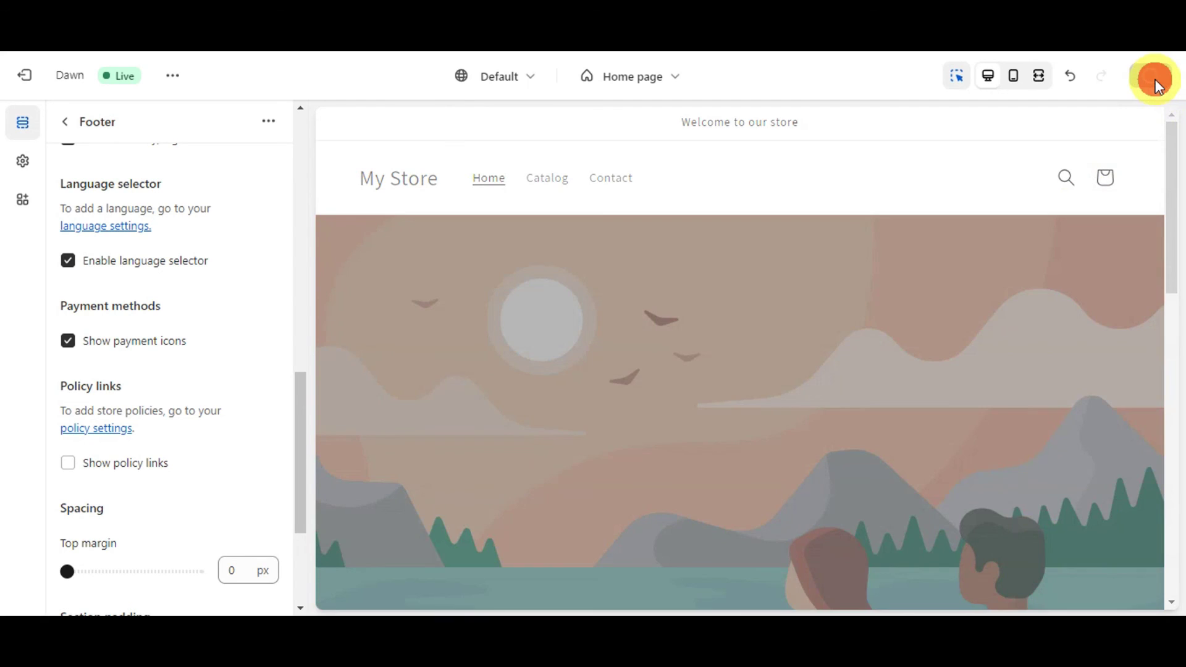